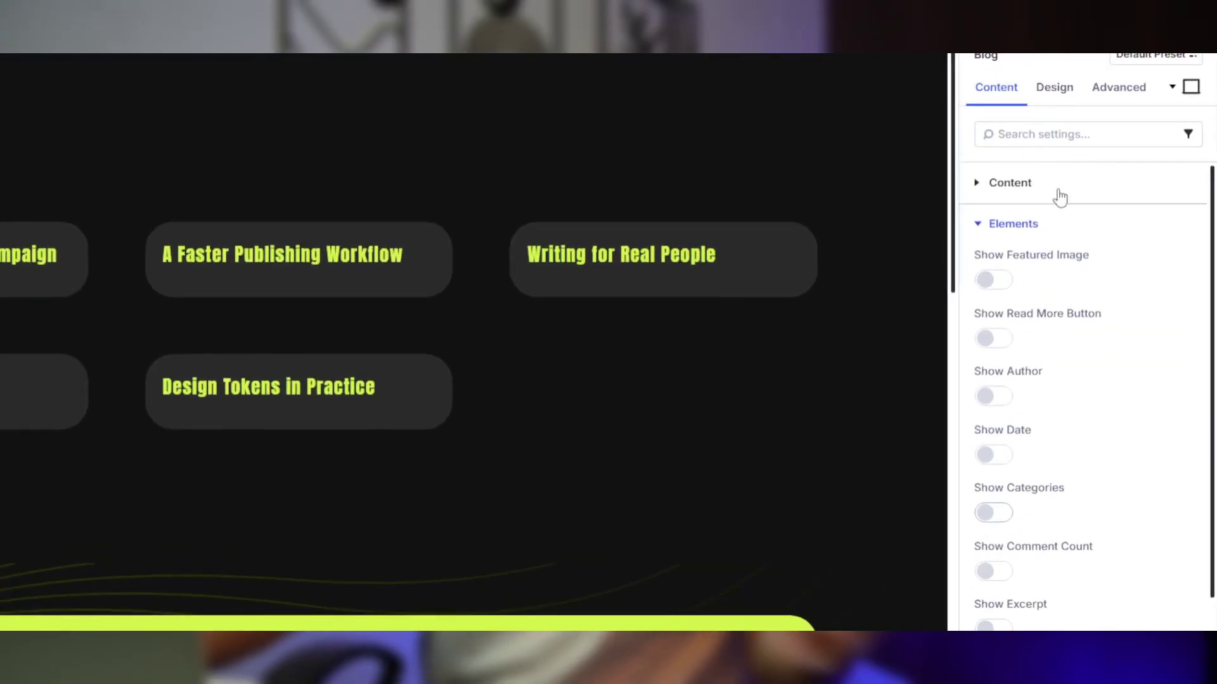
Show the read more button, author, categories and excerpt on the blog module's post cards.
{"action": "left_click", "coordinate": [993, 343]}
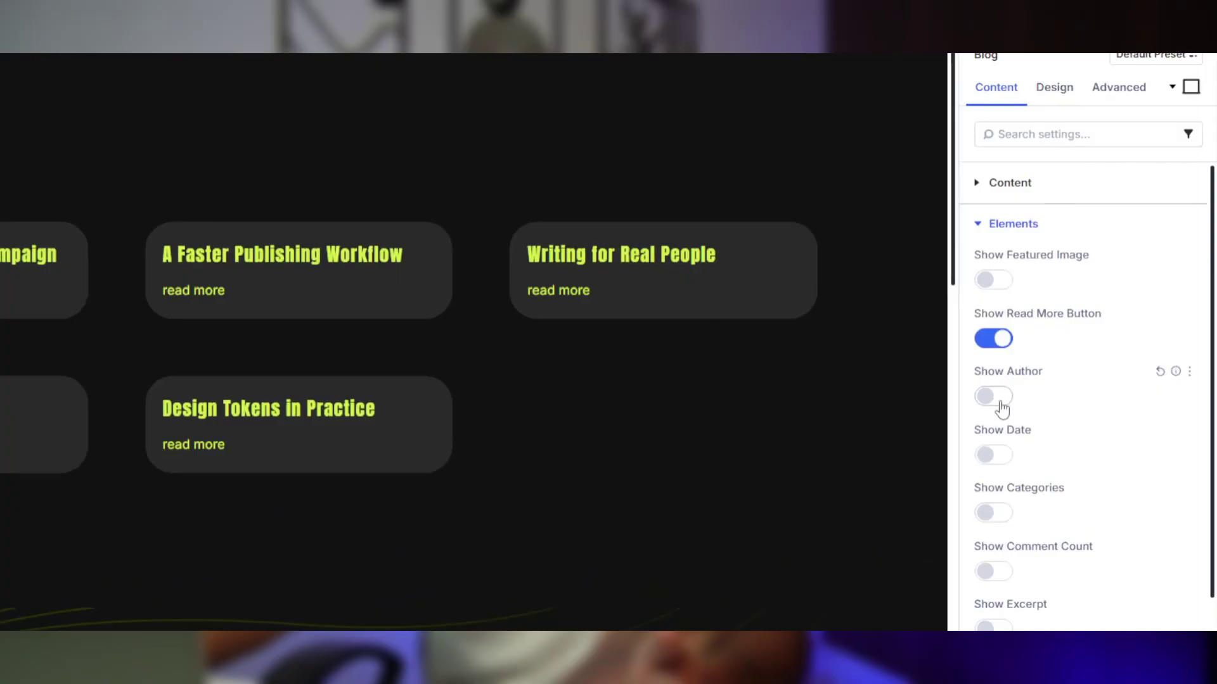
{"action": "left_click", "coordinate": [998, 400]}
{"action": "scroll", "coordinate": [1002, 409], "scroll_direction": "down", "scroll_amount": 2}
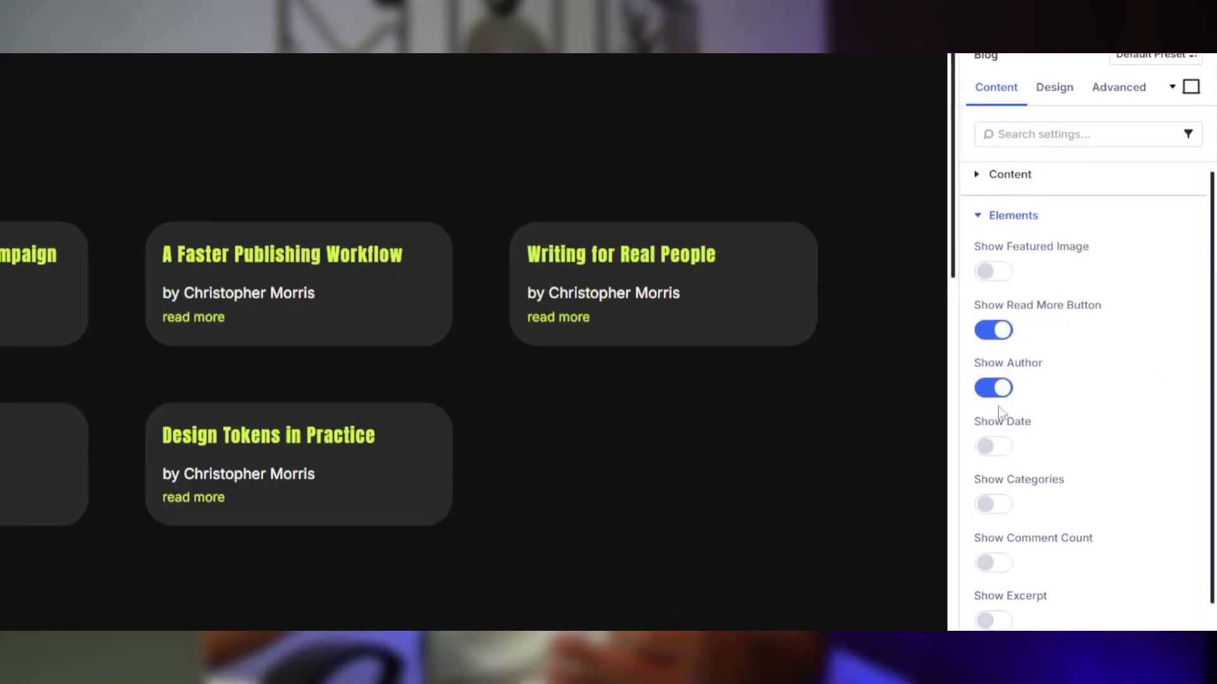
{"action": "left_click", "coordinate": [994, 431]}
{"action": "scroll", "coordinate": [996, 456], "scroll_direction": "down", "scroll_amount": 2}
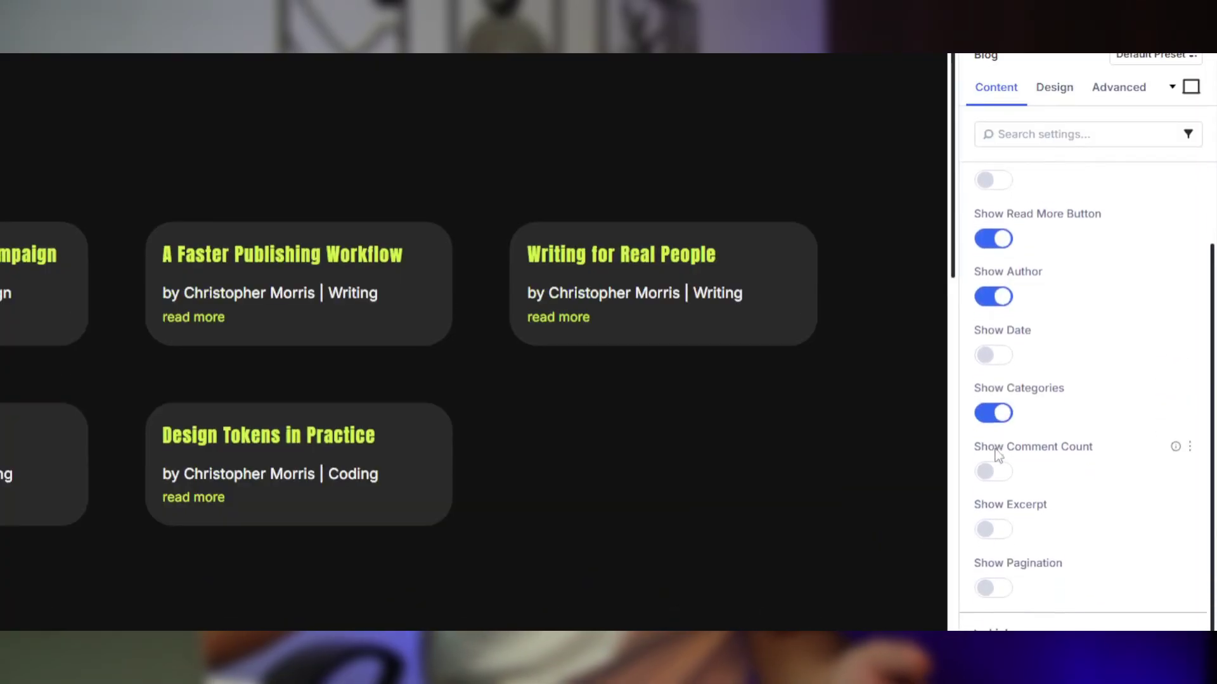
{"action": "left_click", "coordinate": [995, 476]}
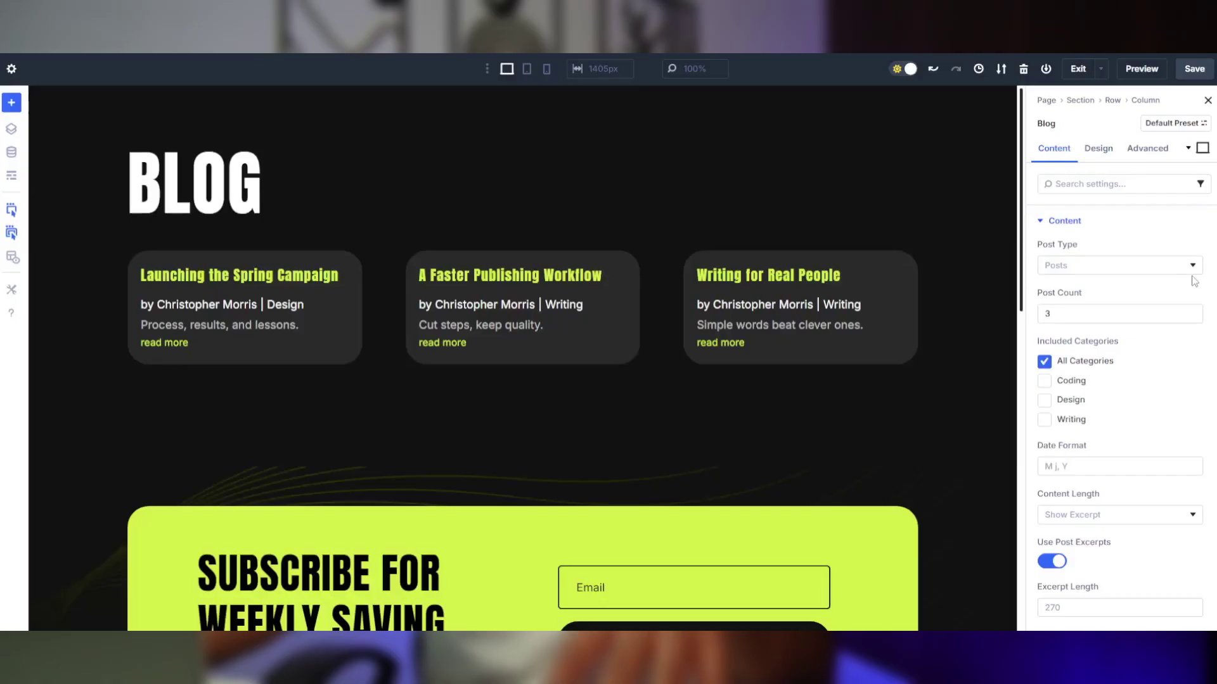
Set the blog module's post type to Team Members.
{"action": "left_click", "coordinate": [1192, 266]}
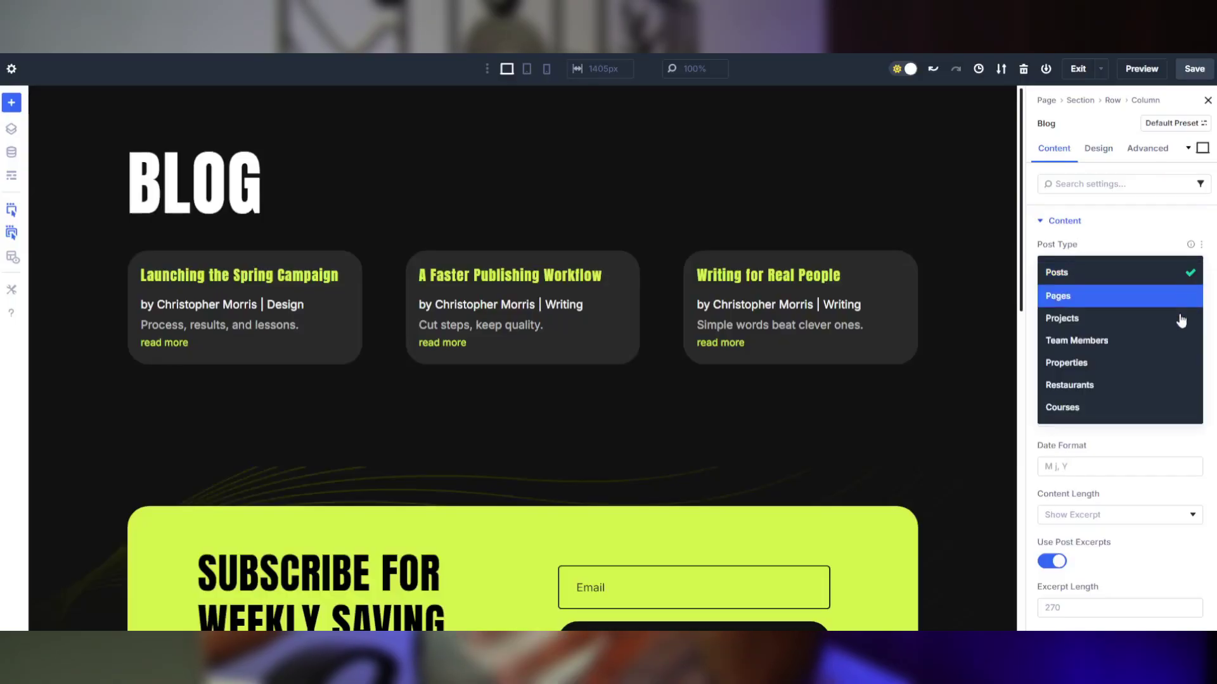
{"action": "left_click", "coordinate": [1145, 279]}
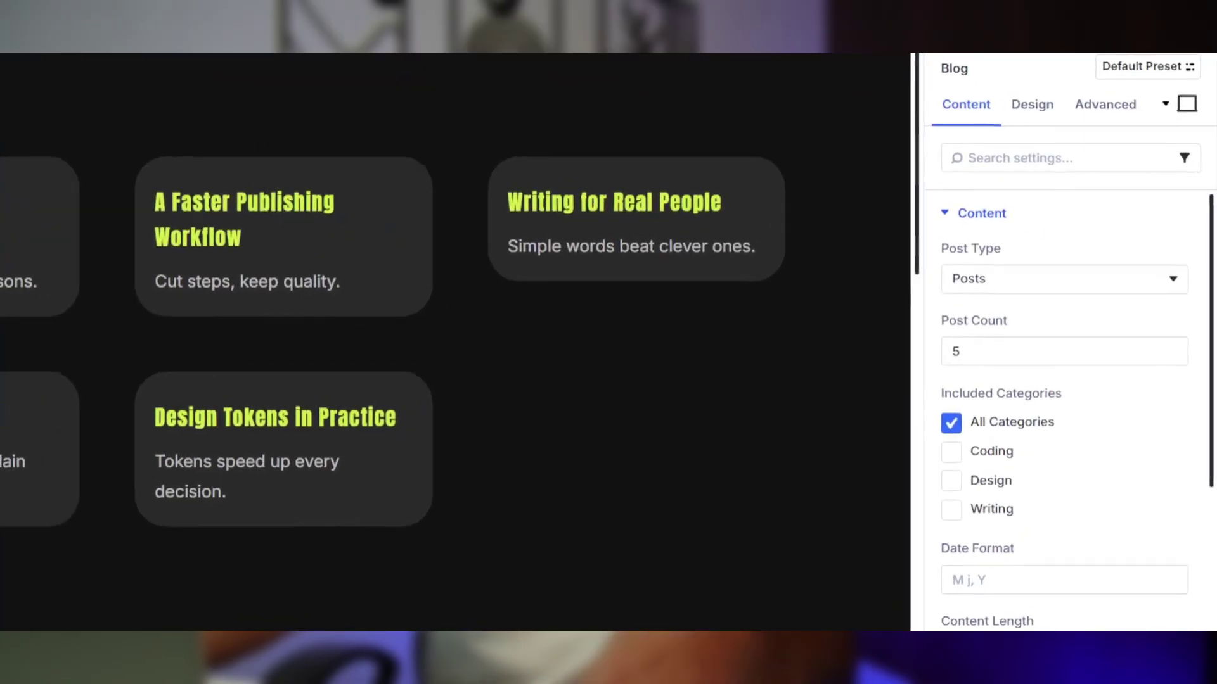
{"action": "left_click", "coordinate": [1175, 265]}
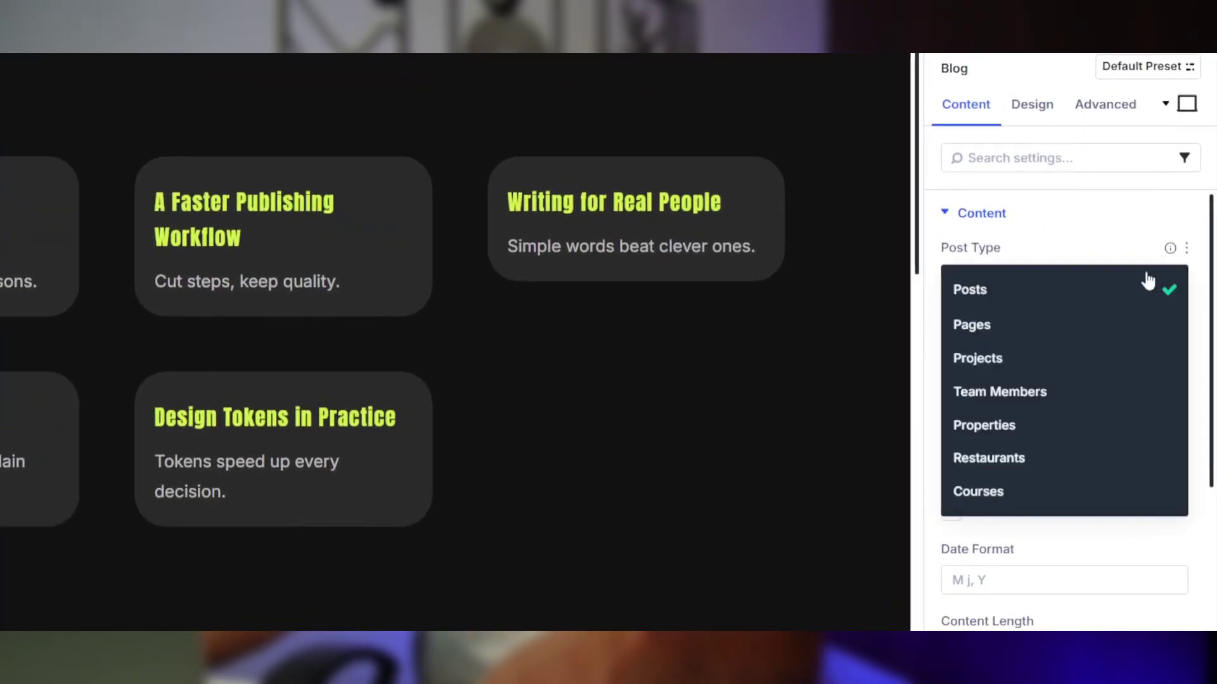
{"action": "left_click", "coordinate": [1075, 393]}
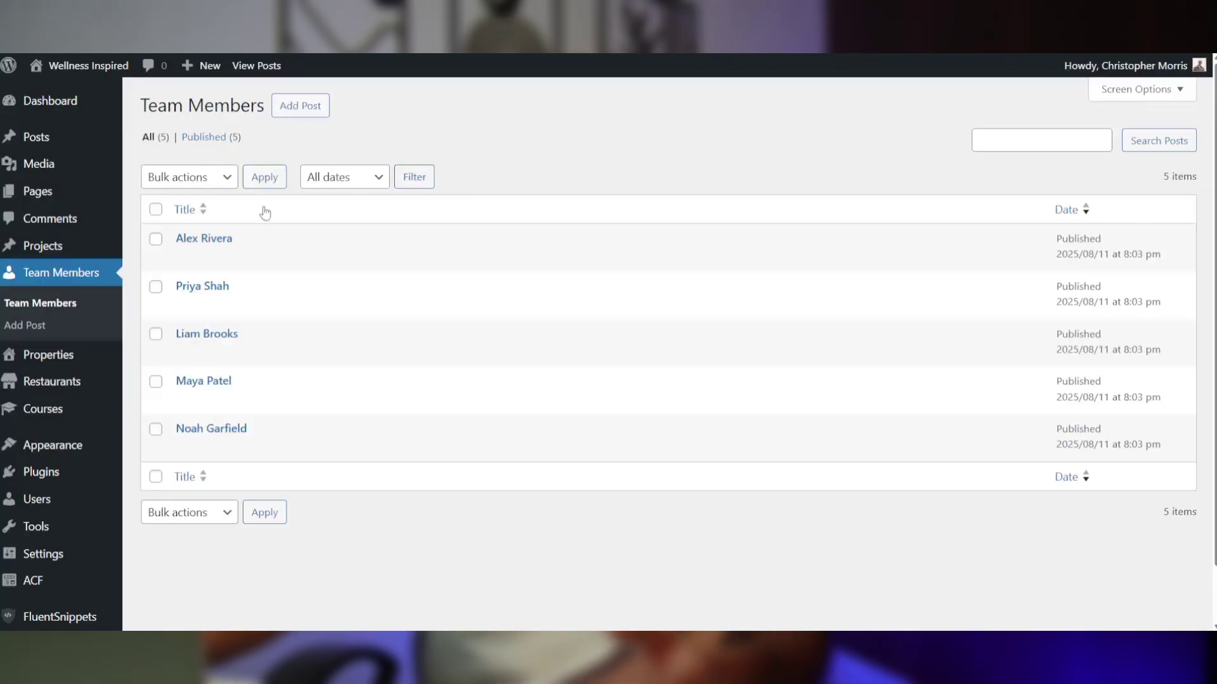
Open the first team member's entry and review its job title, experience, LinkedIn and certification fields.
{"action": "left_click", "coordinate": [203, 239]}
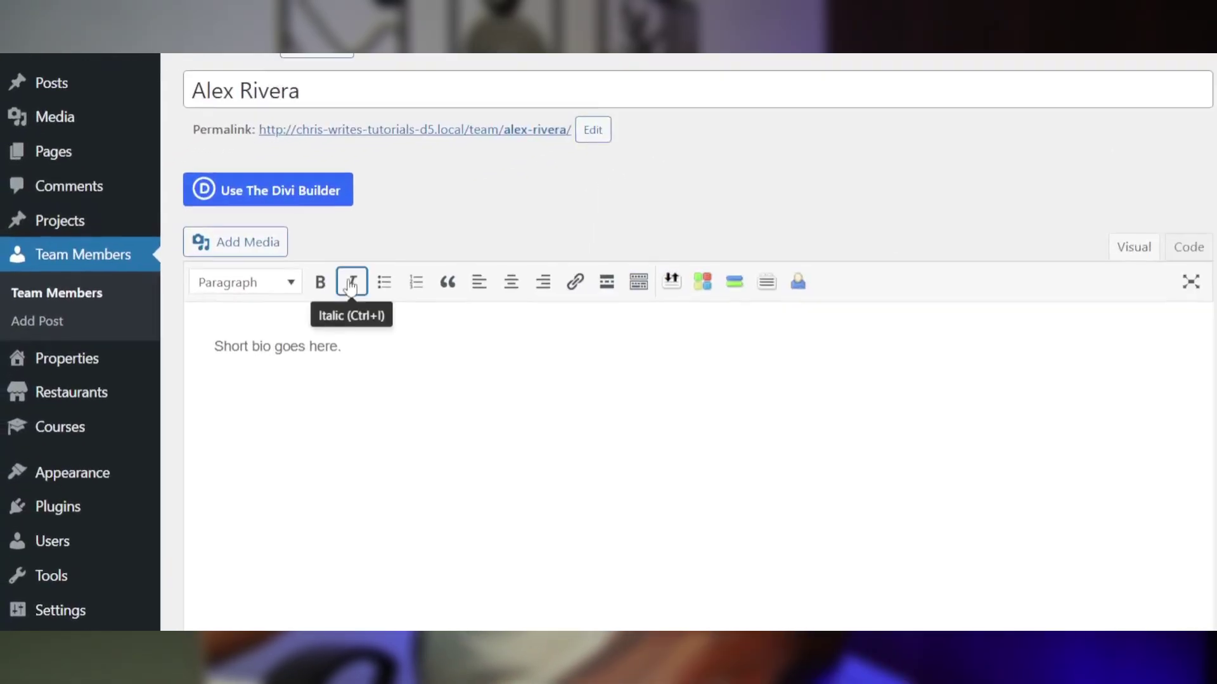
{"action": "scroll", "coordinate": [363, 306], "scroll_direction": "down", "scroll_amount": 6}
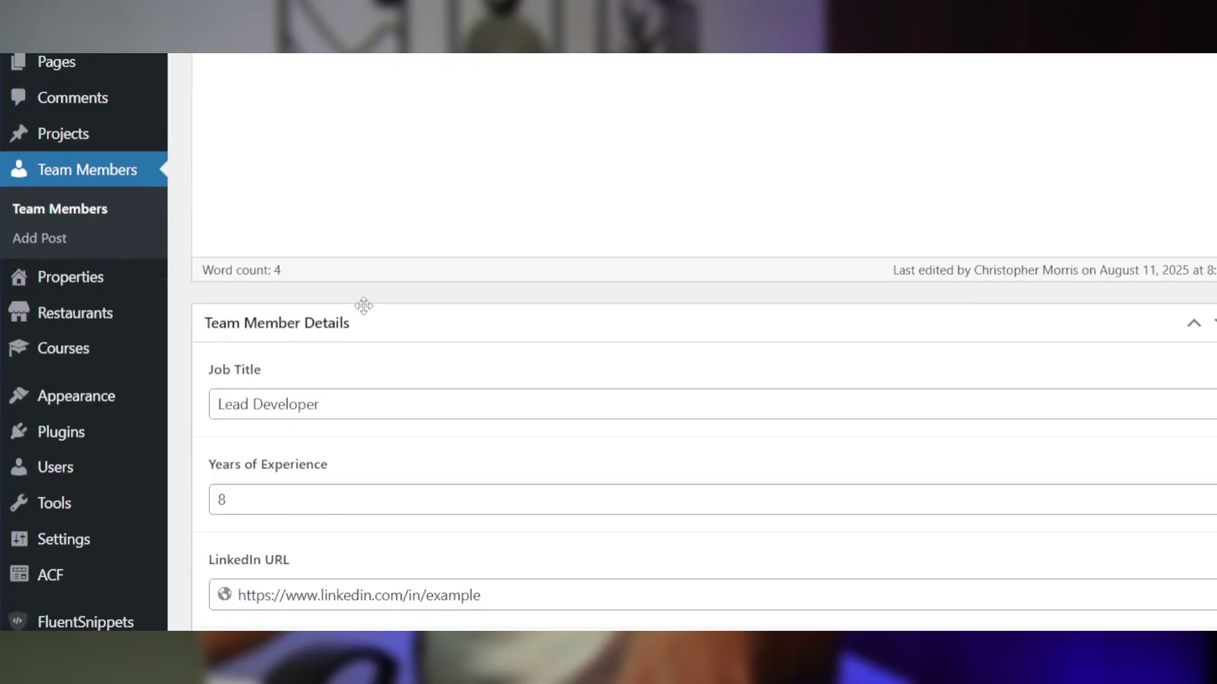
{"action": "scroll", "coordinate": [365, 306], "scroll_direction": "down", "scroll_amount": 3}
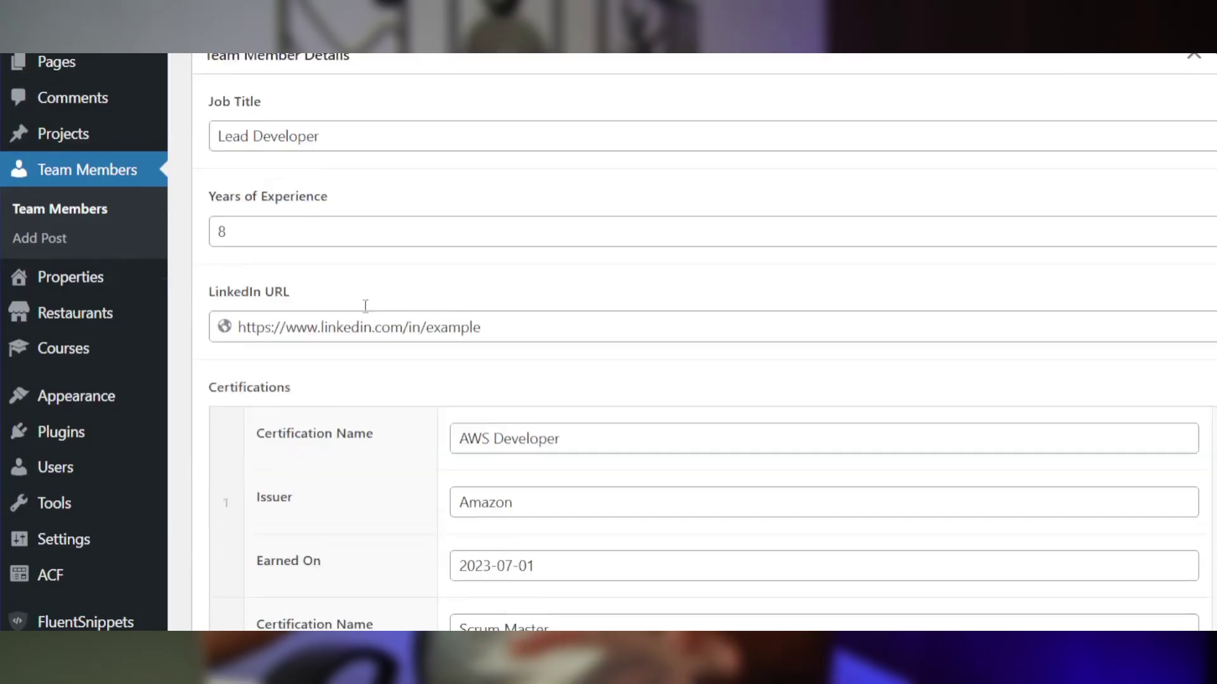
{"action": "scroll", "coordinate": [365, 306], "scroll_direction": "down", "scroll_amount": 4}
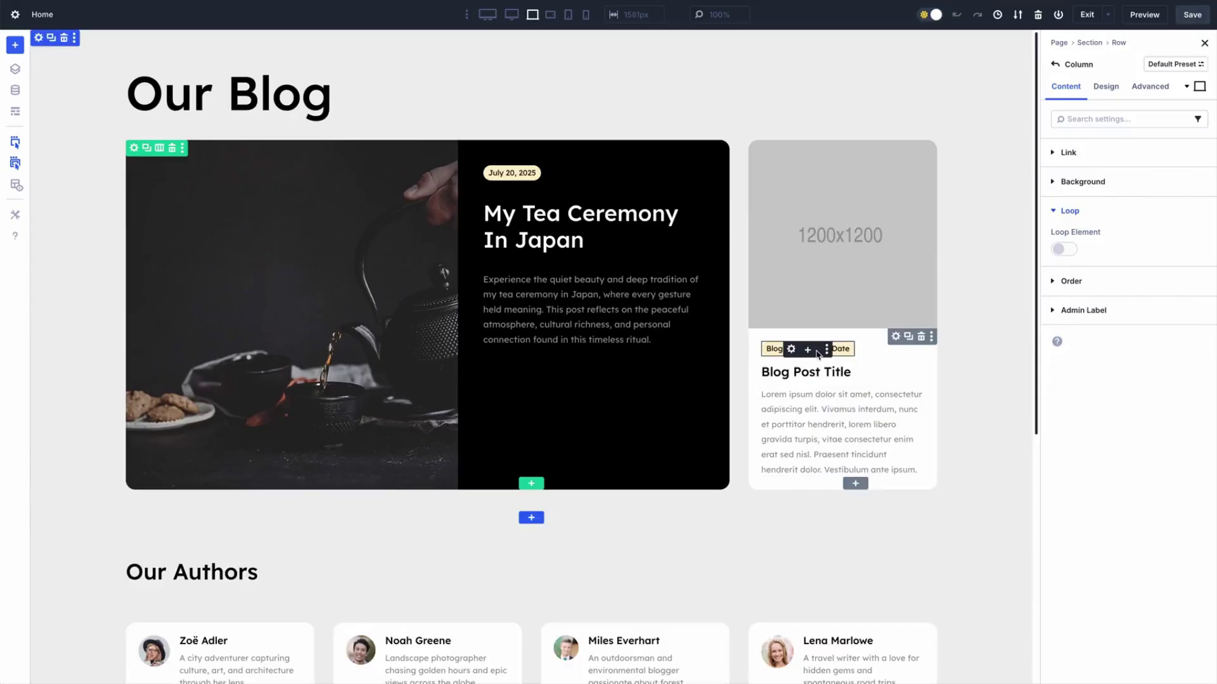
Turn the blog post card column into a loop and link its placeholder image to each post's featured image.
{"action": "left_click", "coordinate": [1067, 250]}
{"action": "left_click_drag", "start_coordinate": [1036, 230], "coordinate": [1038, 398]}
{"action": "left_click", "coordinate": [891, 184]}
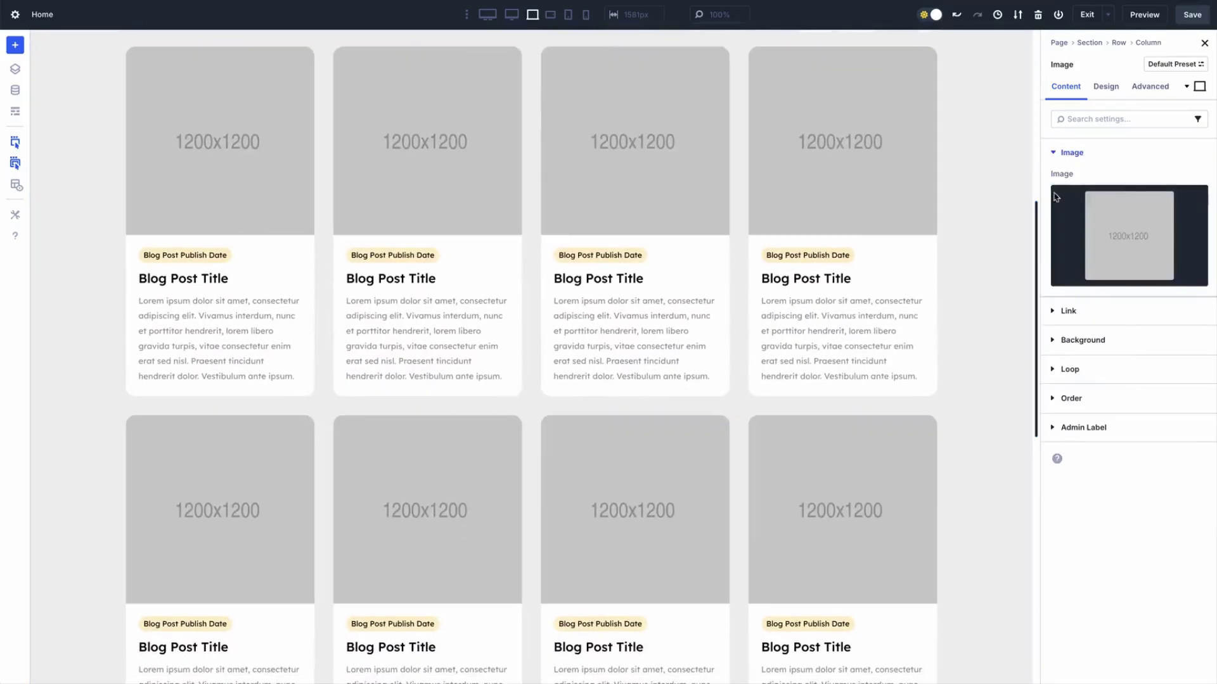
{"action": "left_click", "coordinate": [1187, 175]}
{"action": "left_click", "coordinate": [1097, 283]}
Link the card's "Blog Post Publish Date" text to the looped post's publish date.
{"action": "left_click", "coordinate": [807, 209]}
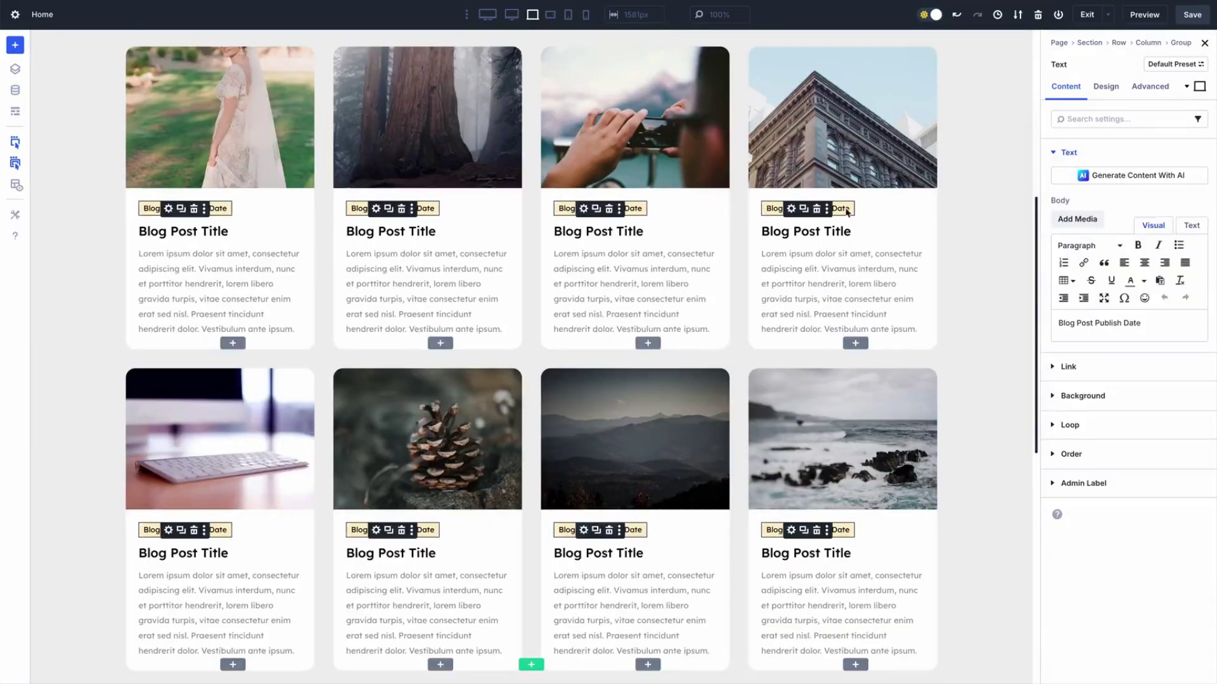
{"action": "left_click", "coordinate": [1187, 200]}
{"action": "left_click", "coordinate": [1135, 220]}
{"action": "left_click", "coordinate": [1168, 294]}
Link the card's "Blog Post Title" heading to the looped post's title.
{"action": "left_click", "coordinate": [763, 231]}
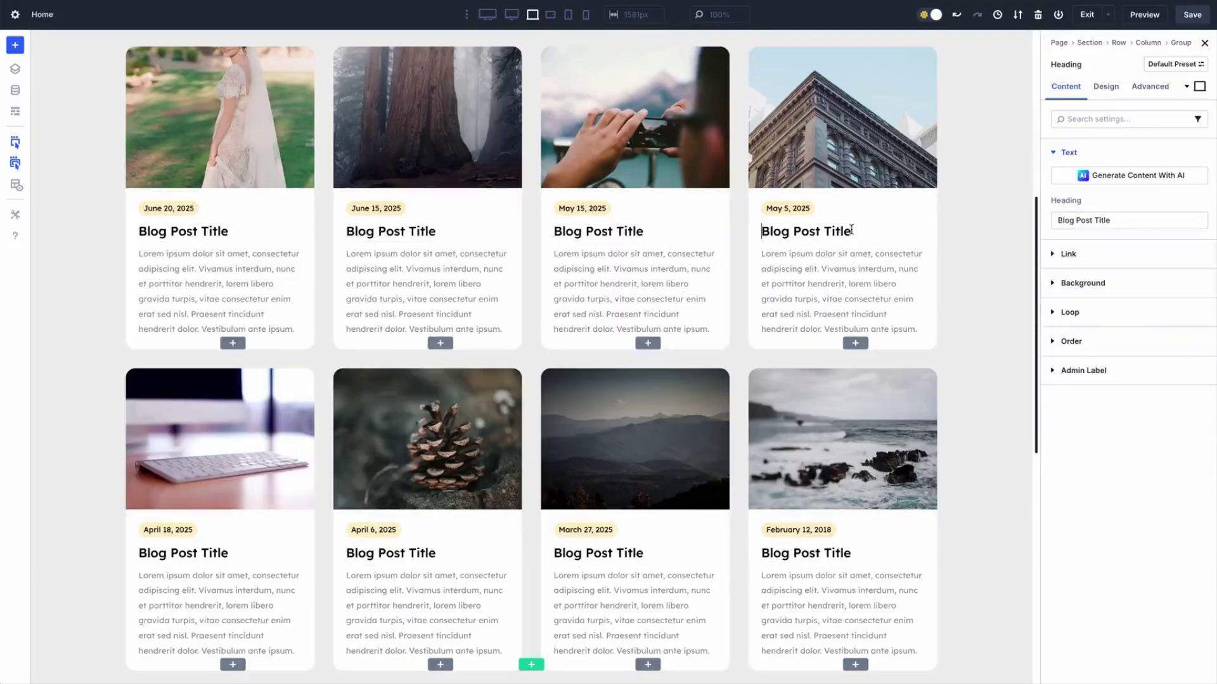
{"action": "left_click", "coordinate": [1188, 200]}
{"action": "left_click", "coordinate": [1090, 187]}
{"action": "left_click", "coordinate": [1168, 250]}
Replace the card's lorem ipsum body text with the Loop Excerpt dynamic content.
{"action": "left_click", "coordinate": [883, 264]}
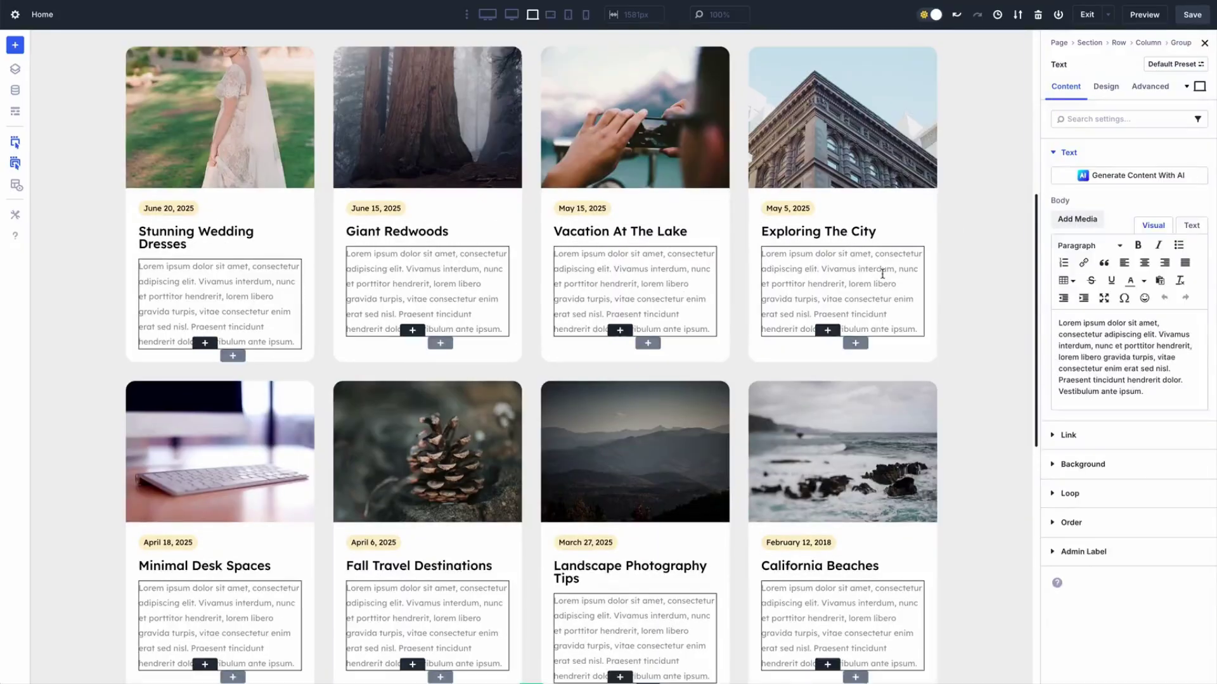
{"action": "left_click", "coordinate": [1187, 200]}
{"action": "left_click", "coordinate": [1128, 208]}
{"action": "left_click", "coordinate": [1166, 341]}
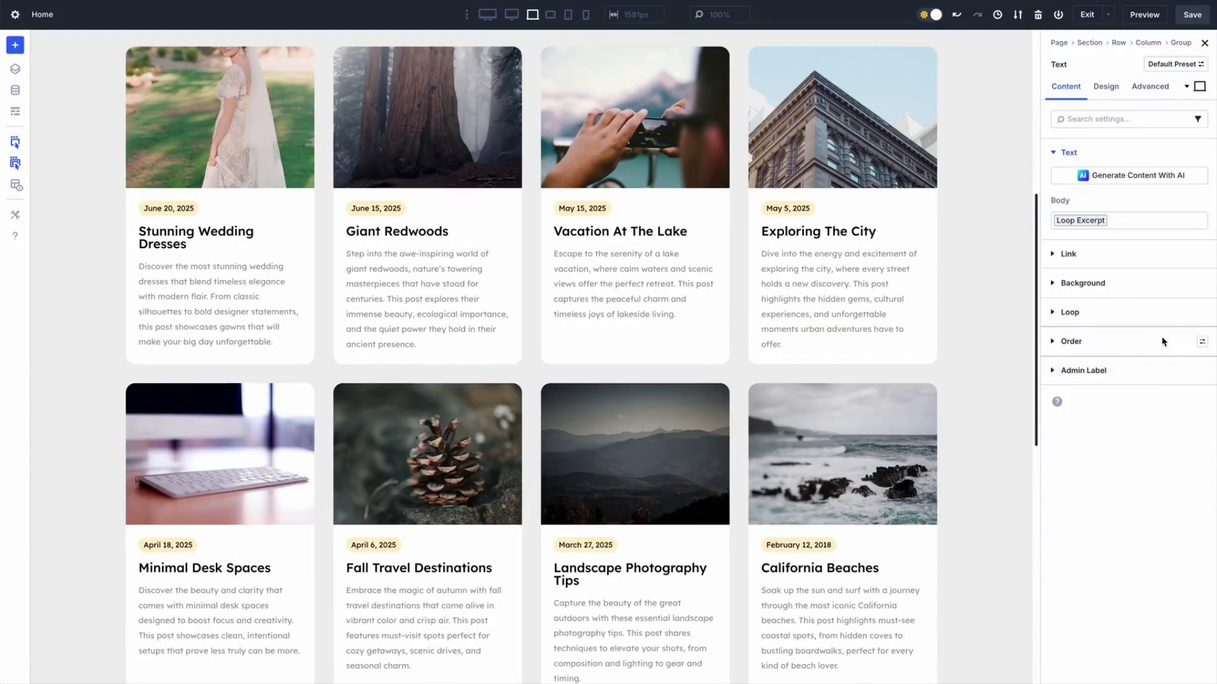
{"action": "left_click_drag", "start_coordinate": [1037, 315], "coordinate": [1027, 122]}
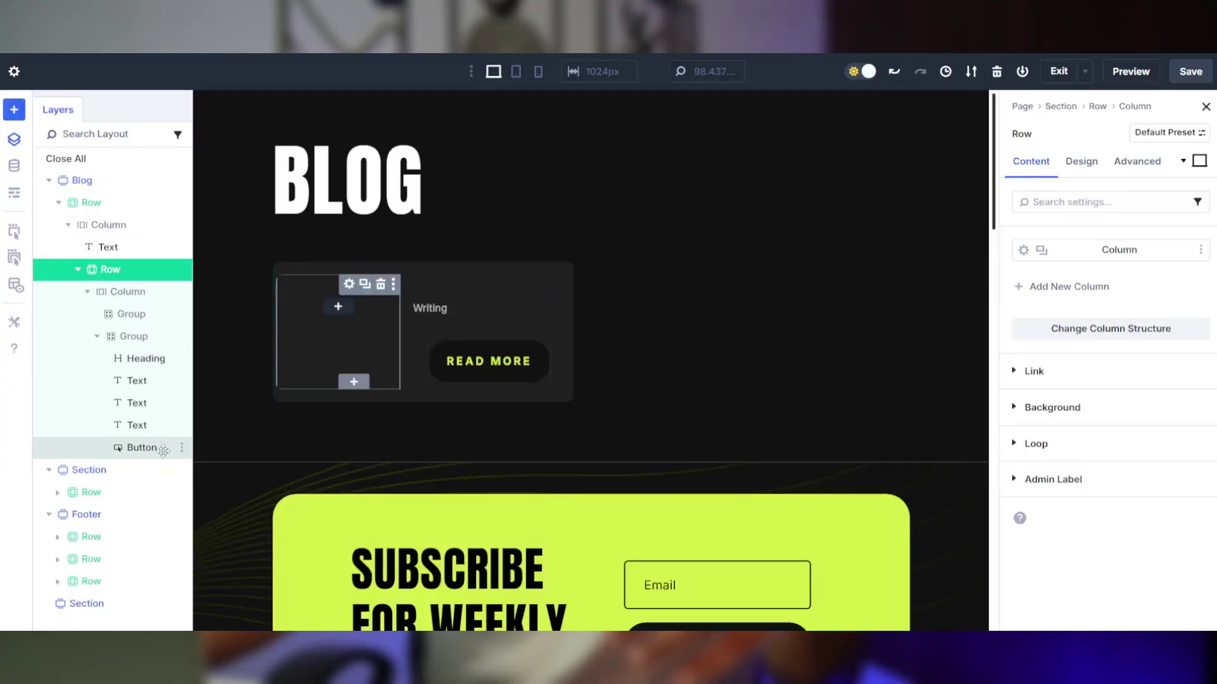
Enable the Loop Element option on the column of the nested row in the Blog section.
{"action": "left_click", "coordinate": [156, 298]}
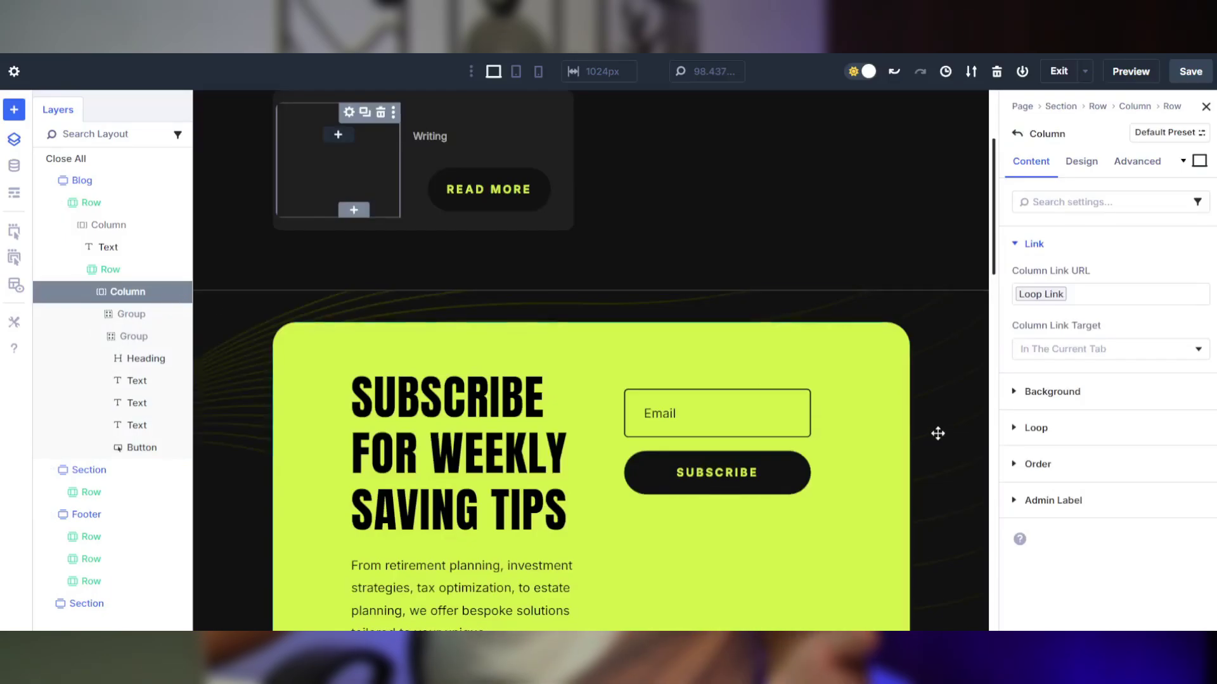
{"action": "left_click", "coordinate": [1065, 422]}
{"action": "left_click", "coordinate": [1026, 363]}
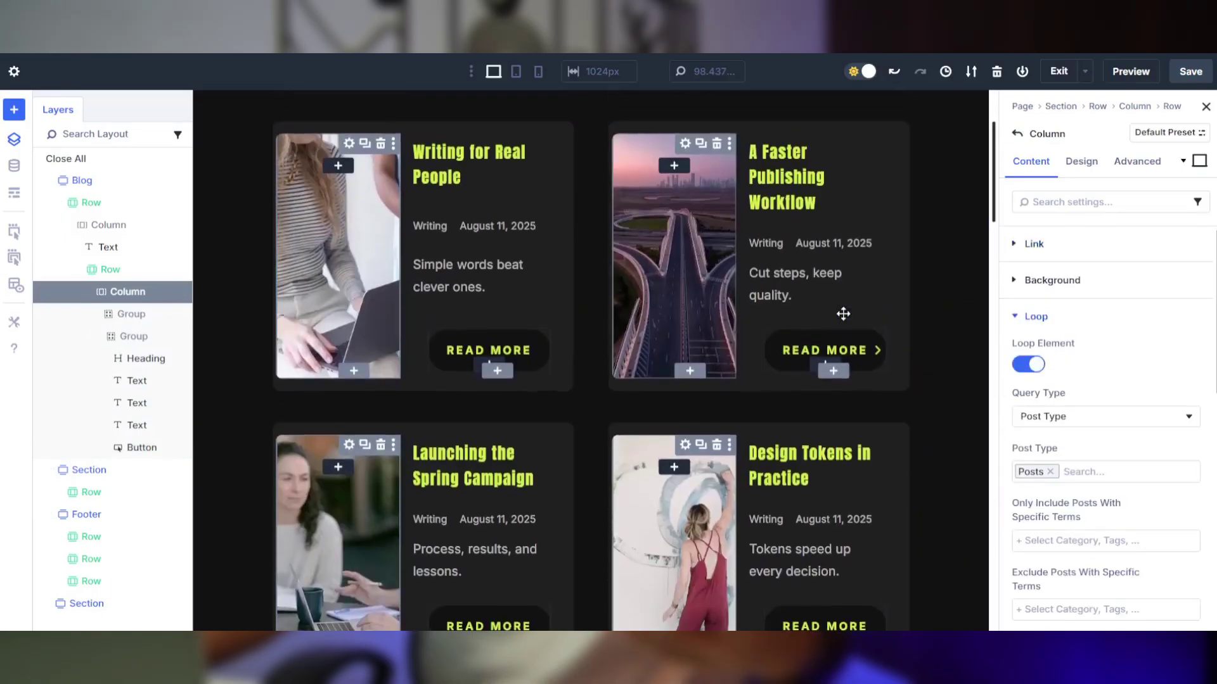
{"action": "scroll", "coordinate": [843, 314], "scroll_direction": "up", "scroll_amount": 2}
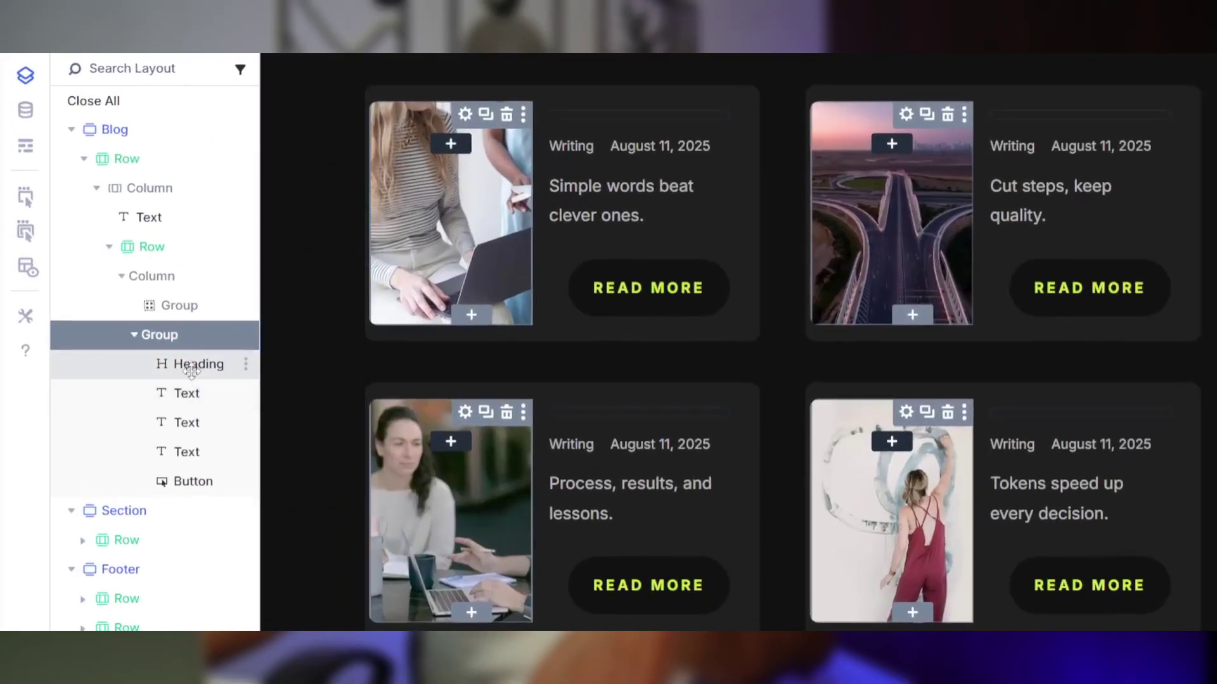
Set the empty card heading to the Loop Post Title dynamic content.
{"action": "left_click", "coordinate": [185, 358]}
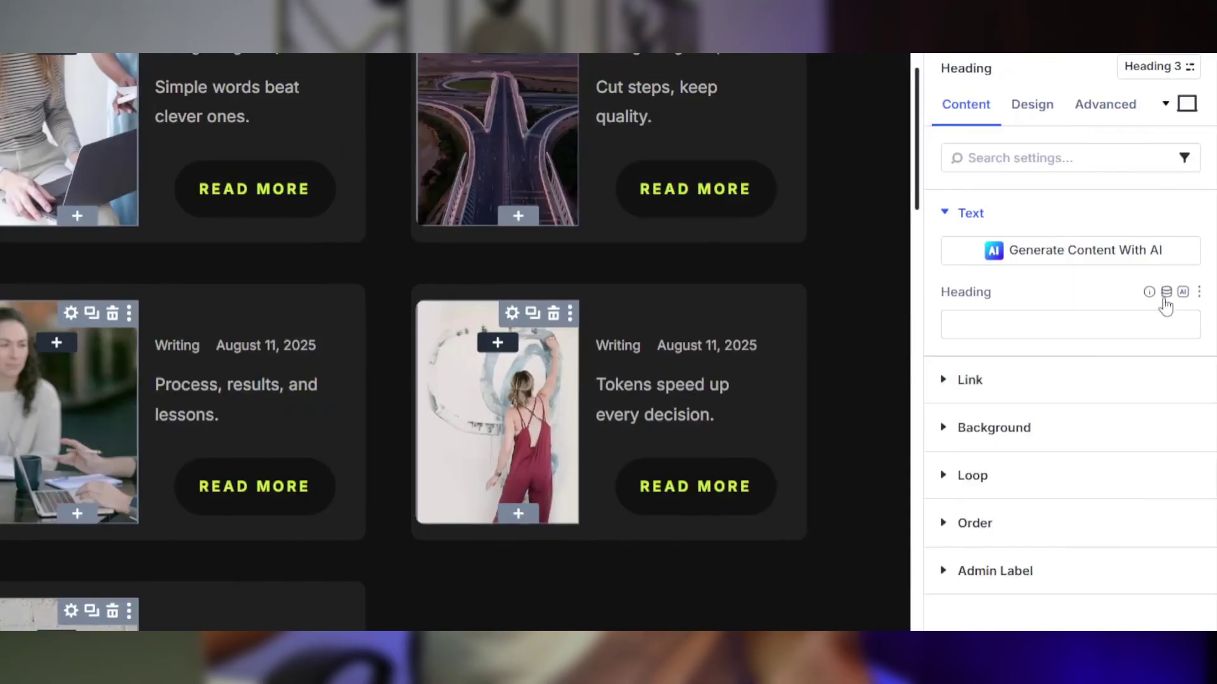
{"action": "left_click", "coordinate": [1165, 295]}
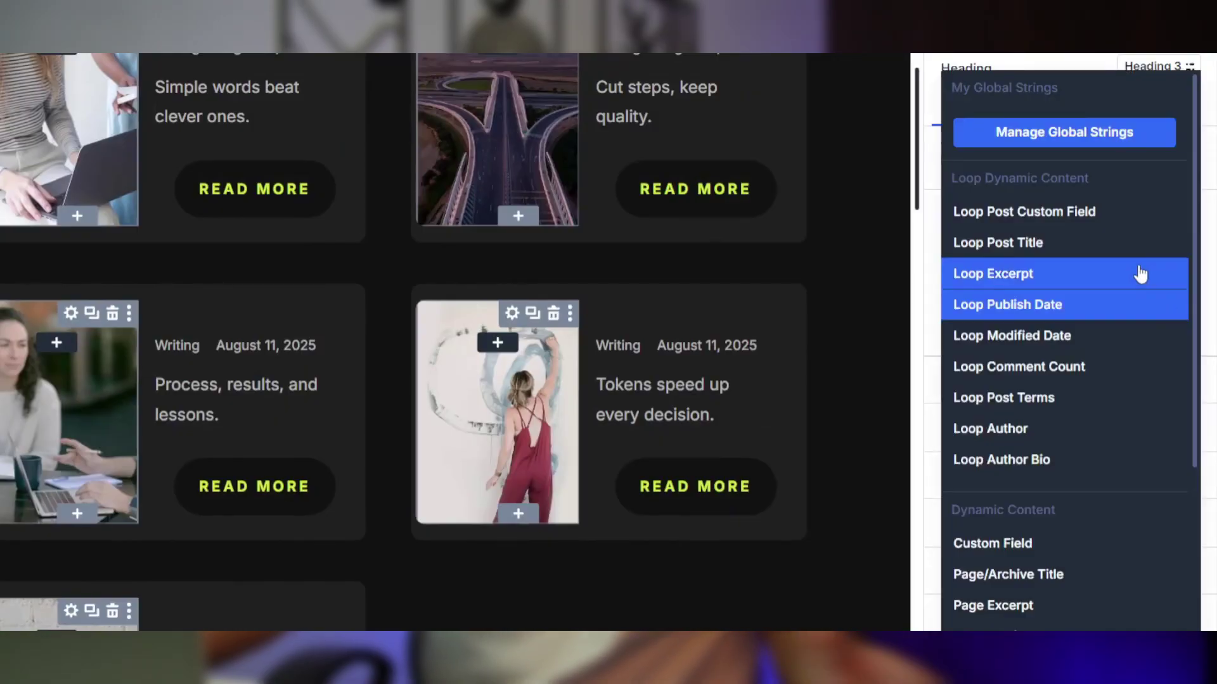
{"action": "left_click", "coordinate": [1118, 245]}
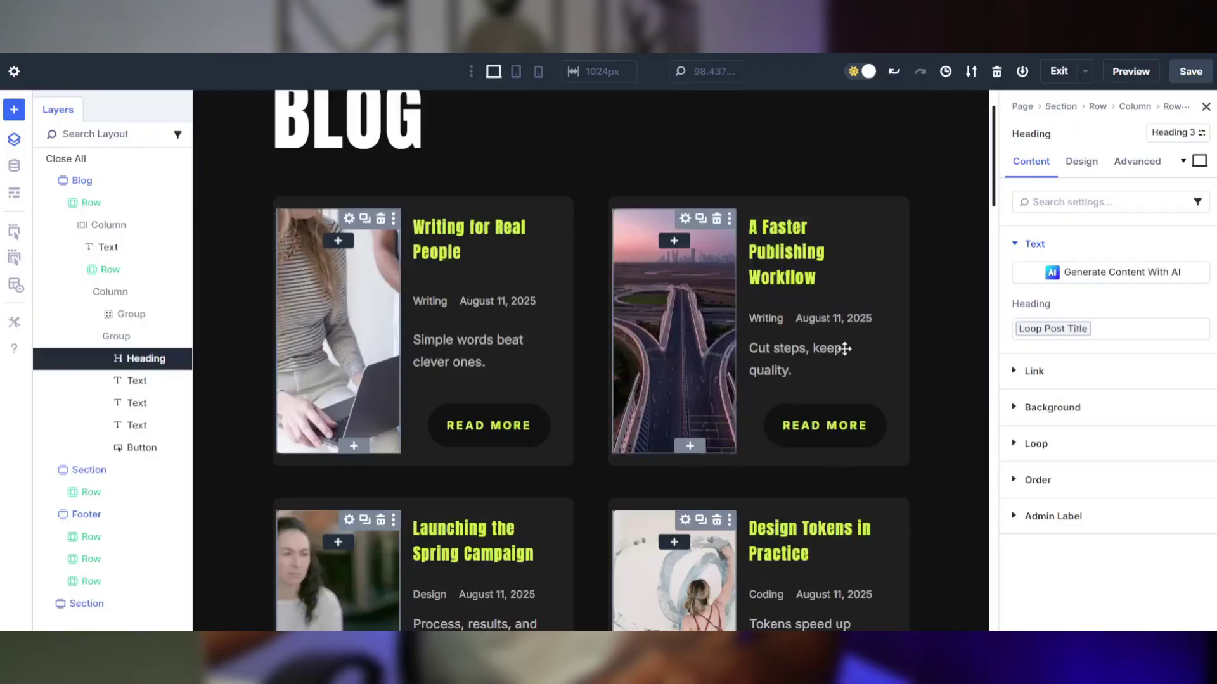
Inspect the dynamic content behind the card's category, date and excerpt texts, and the Read More button's link settings.
{"action": "left_click", "coordinate": [476, 301]}
{"action": "scroll", "coordinate": [605, 349], "scroll_direction": "down", "scroll_amount": 3}
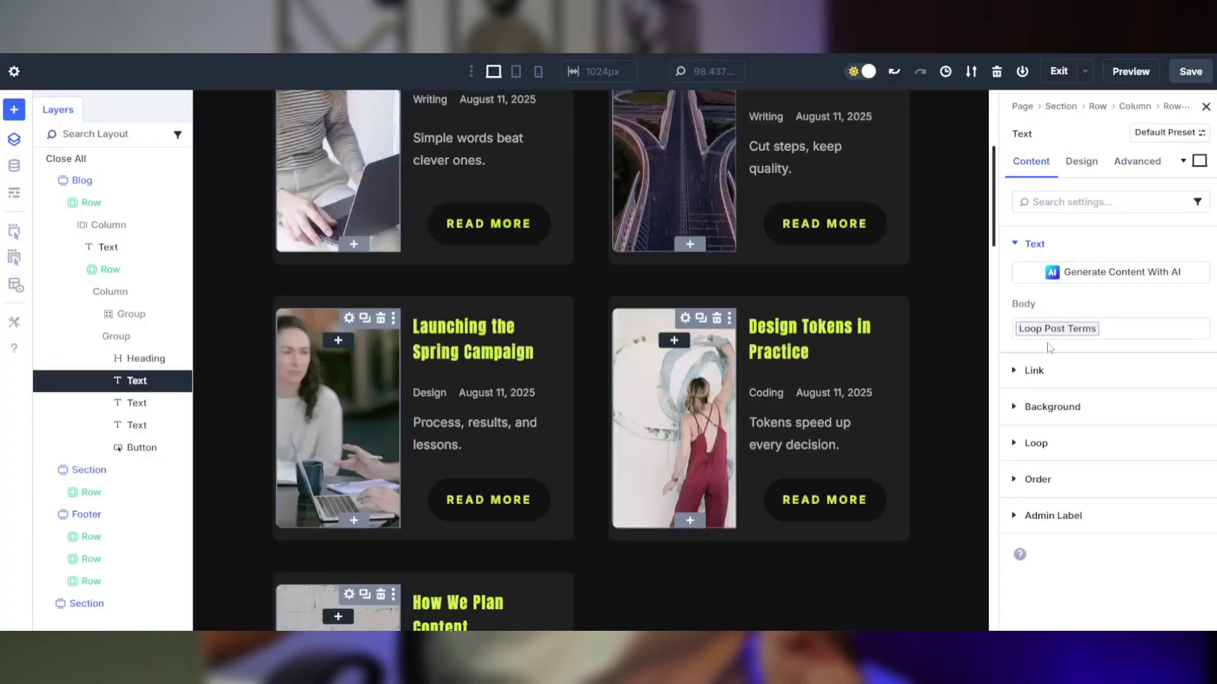
{"action": "left_click", "coordinate": [127, 403]}
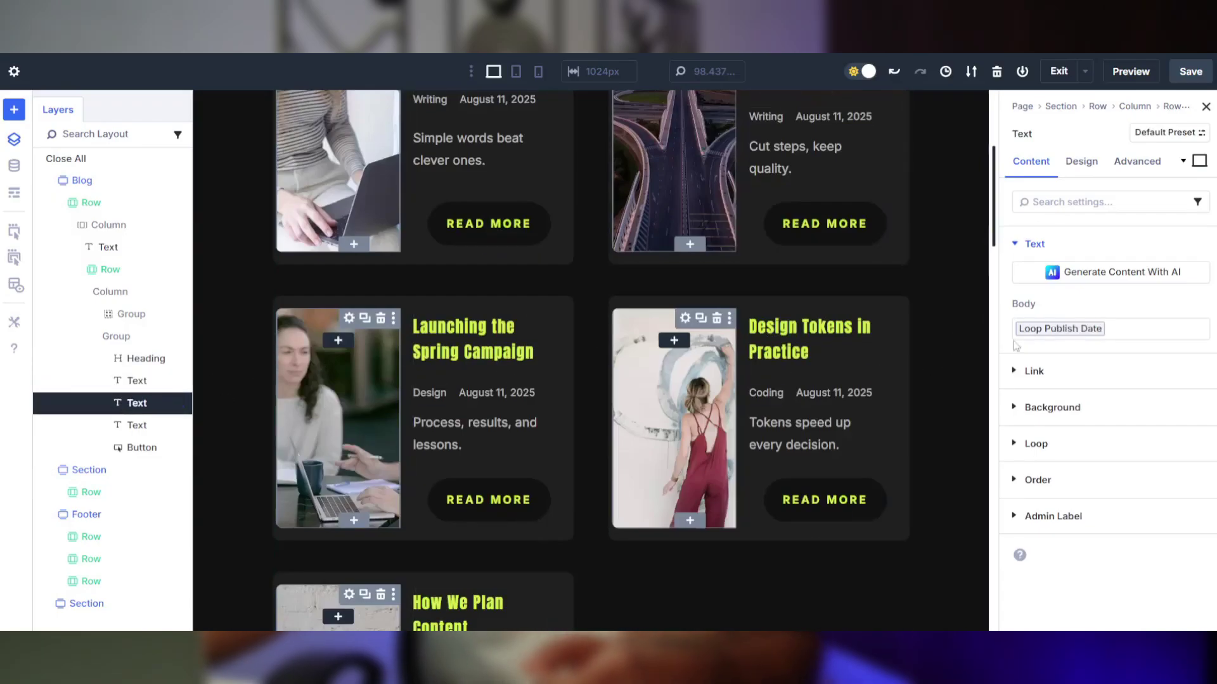
{"action": "left_click", "coordinate": [476, 434]}
{"action": "scroll", "coordinate": [606, 372], "scroll_direction": "down", "scroll_amount": 1}
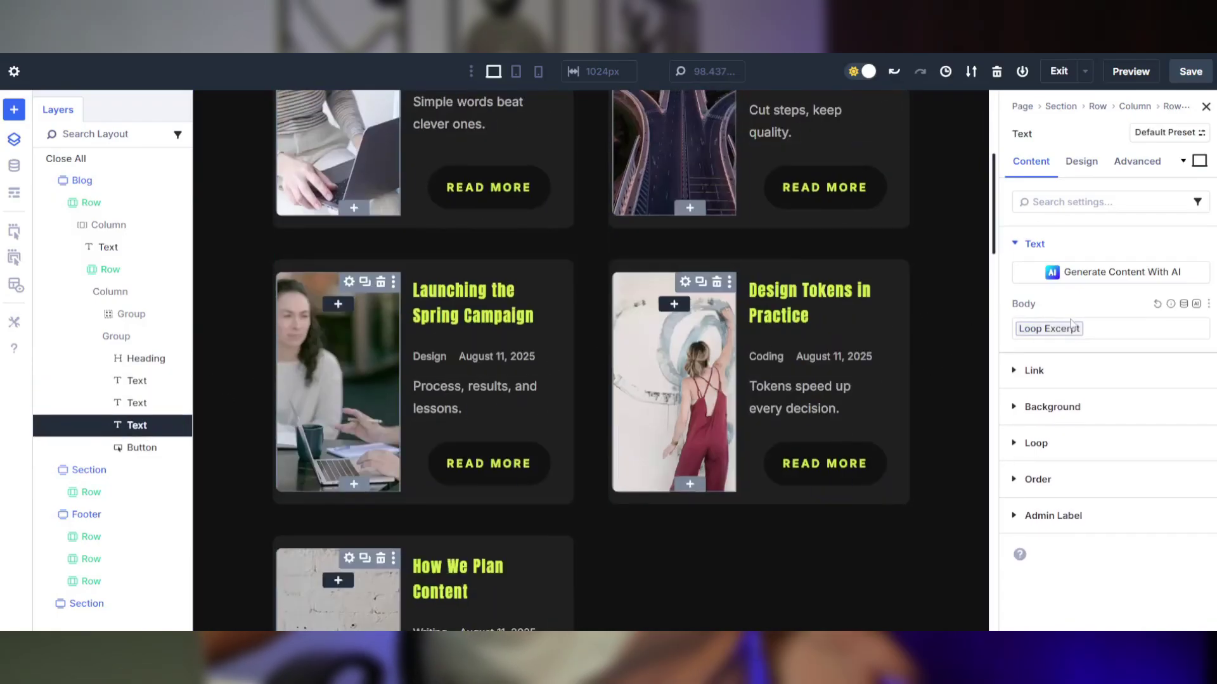
{"action": "left_click", "coordinate": [824, 463]}
{"action": "scroll", "coordinate": [824, 412], "scroll_direction": "down", "scroll_amount": 1}
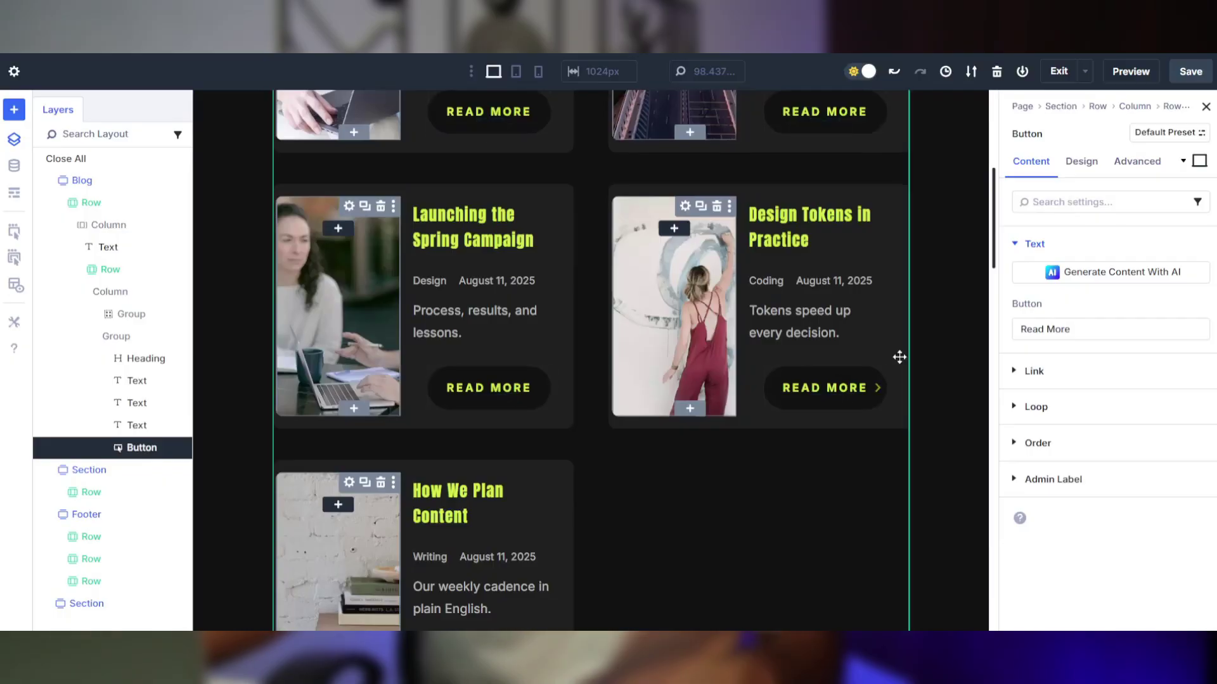
{"action": "left_click", "coordinate": [1030, 370]}
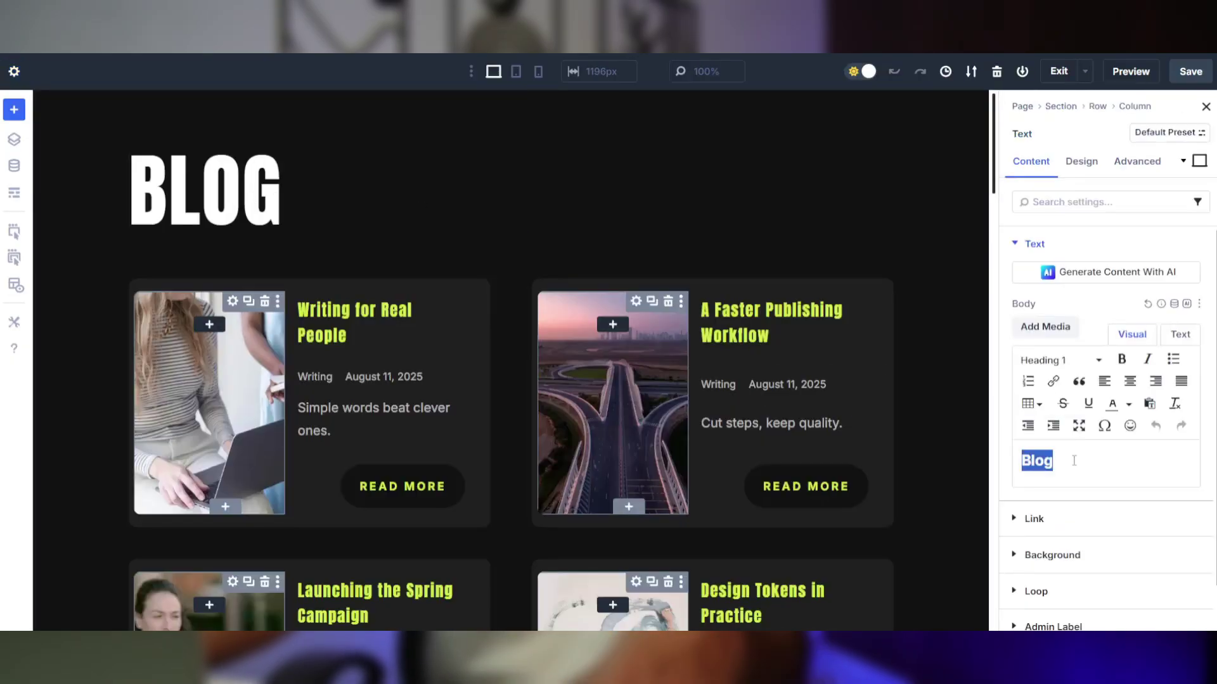
Change the "Blog" heading to "Listings" and set the nested card column's loop post type to Properties.
{"action": "type", "text": "Listings"}
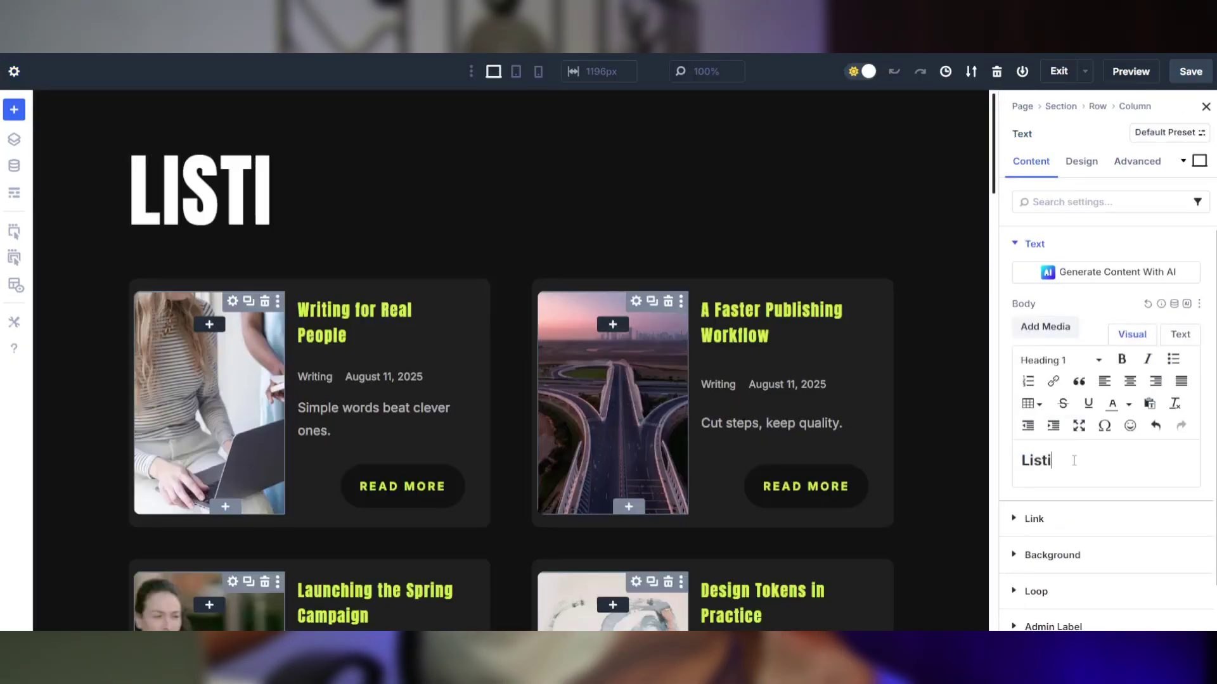
{"action": "left_click", "coordinate": [15, 145]}
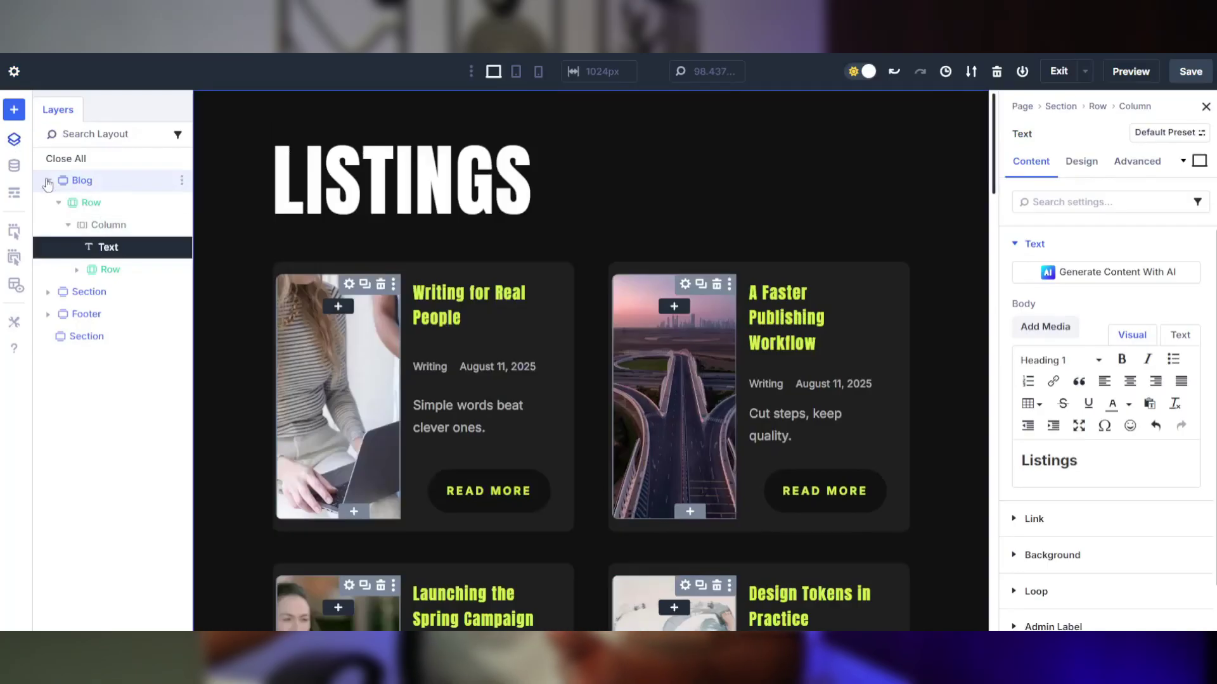
{"action": "left_click", "coordinate": [126, 291]}
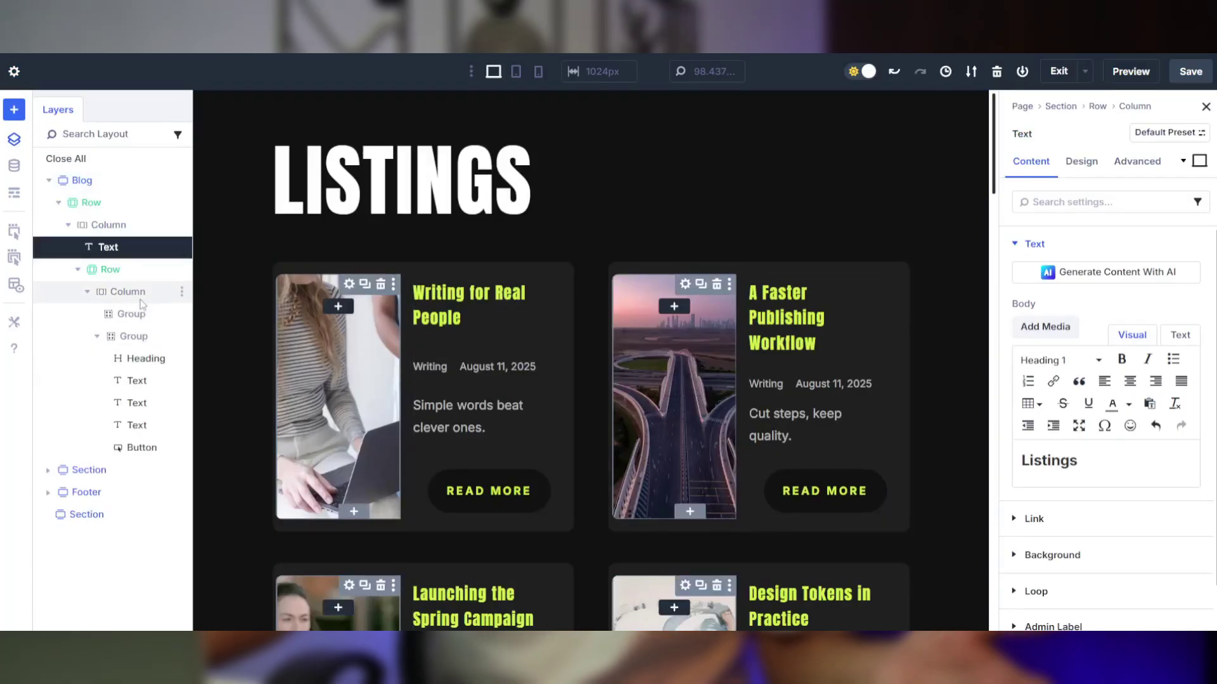
{"action": "left_click", "coordinate": [1036, 426]}
{"action": "left_click", "coordinate": [1057, 469]}
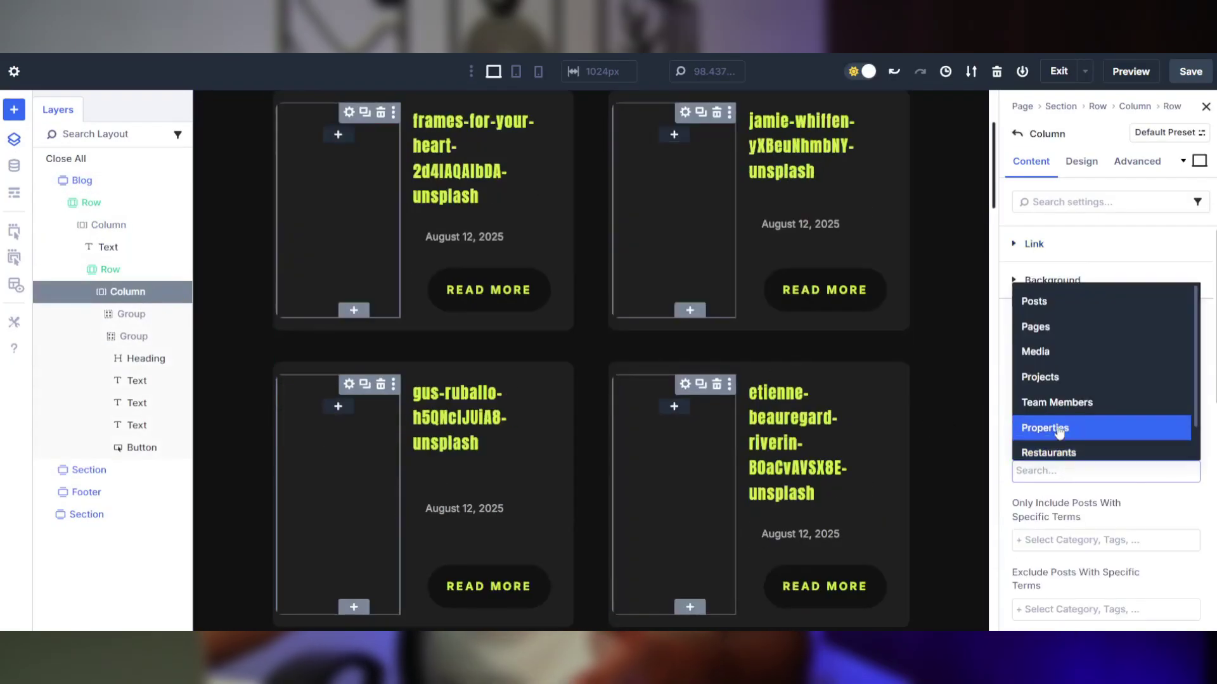
{"action": "left_click", "coordinate": [1058, 426]}
Make the first text under the card heading show the Bedrooms custom field, preceded by "Bedrooms: ".
{"action": "left_click", "coordinate": [146, 380]}
{"action": "left_click", "coordinate": [1125, 329]}
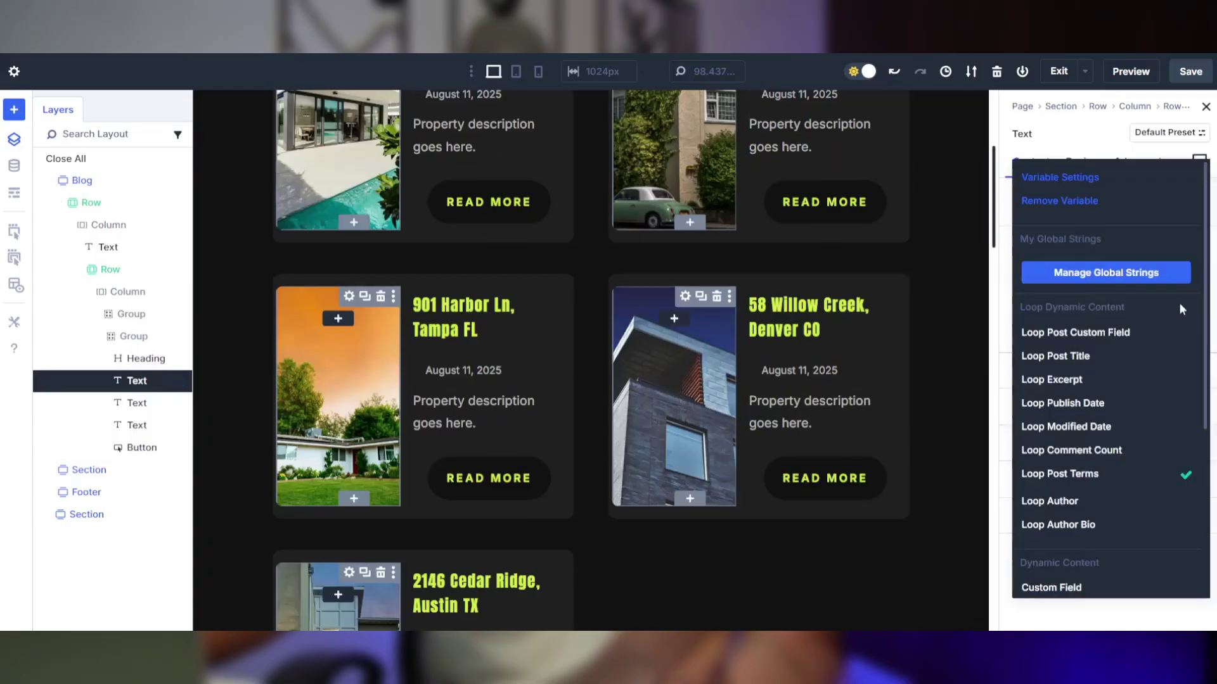
{"action": "left_click", "coordinate": [1079, 589]}
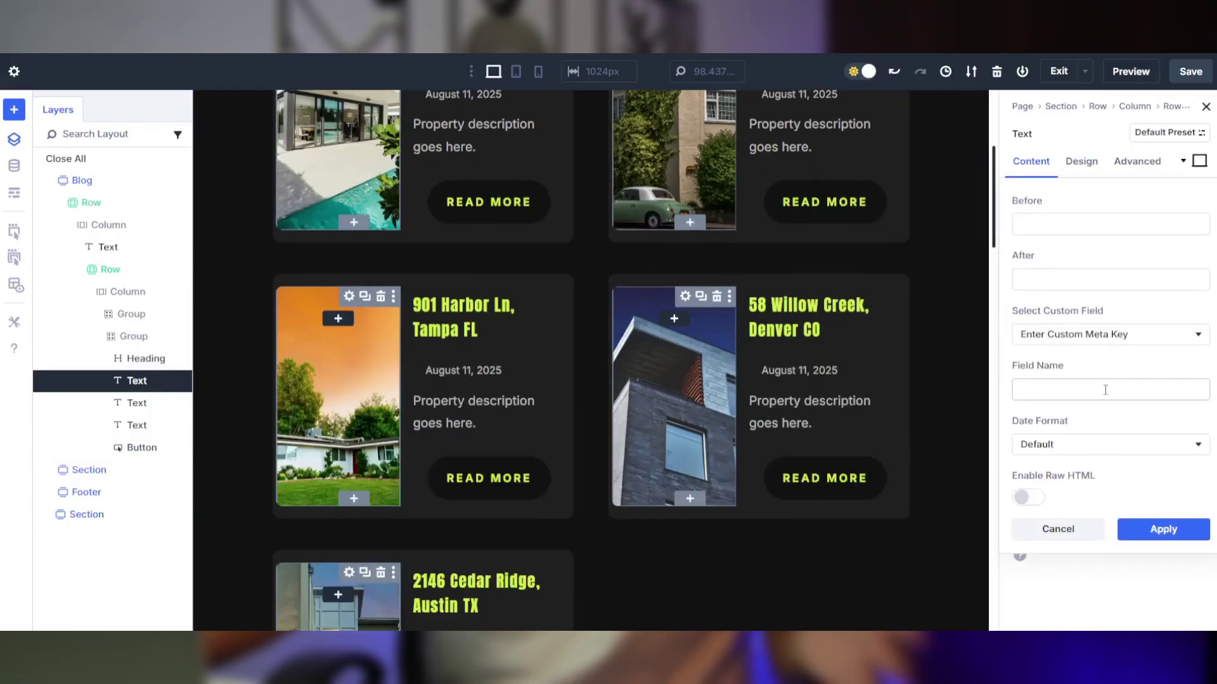
{"action": "left_click", "coordinate": [1085, 334]}
{"action": "scroll", "coordinate": [1067, 469], "scroll_direction": "down", "scroll_amount": 2}
{"action": "left_click", "coordinate": [1067, 514]}
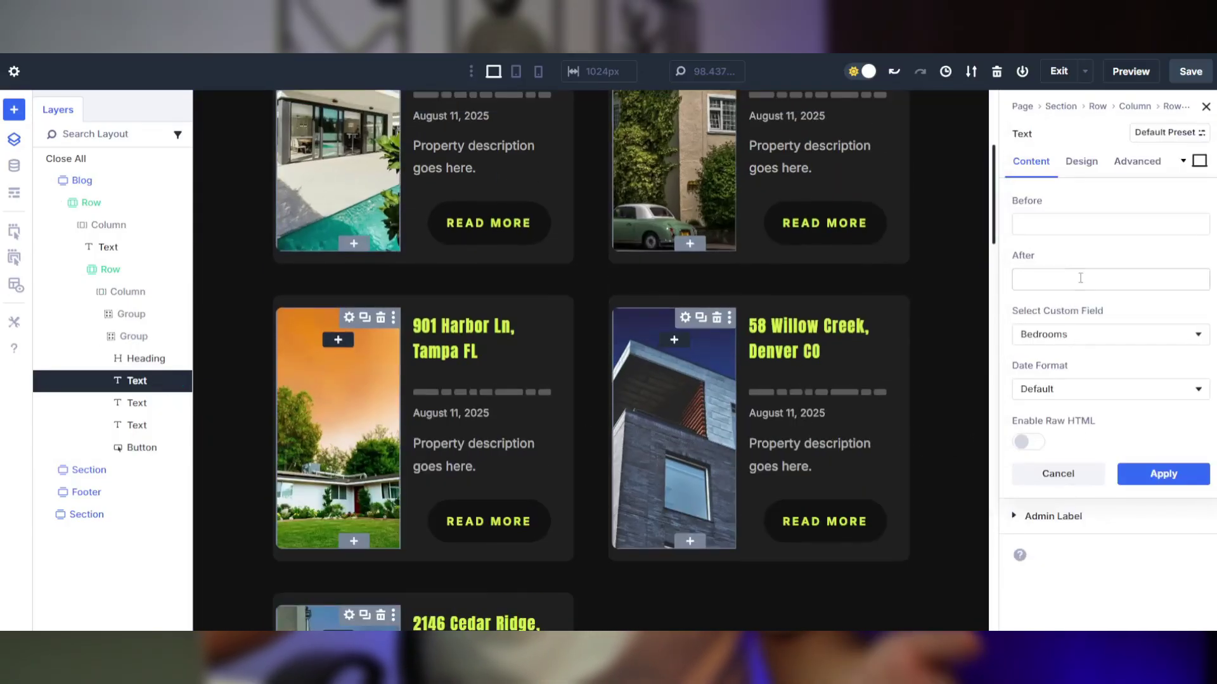
{"action": "left_click", "coordinate": [1046, 223]}
{"action": "type", "text": "Bedrooms:"}
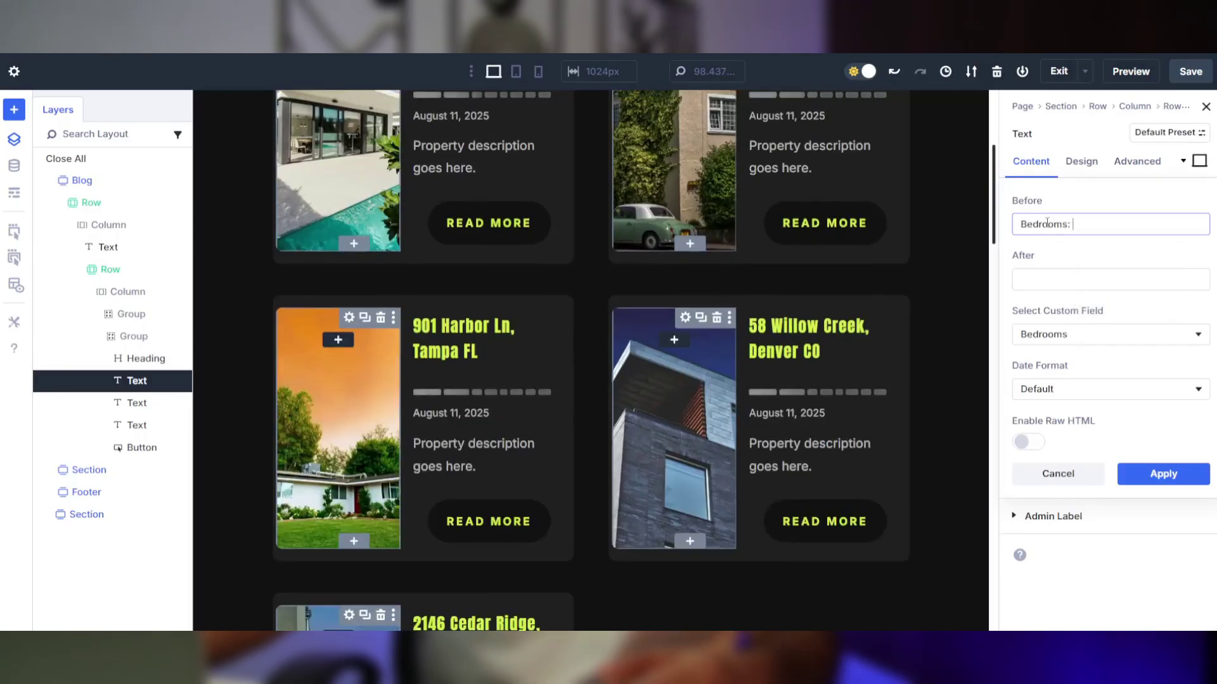
{"action": "left_click", "coordinate": [1141, 473]}
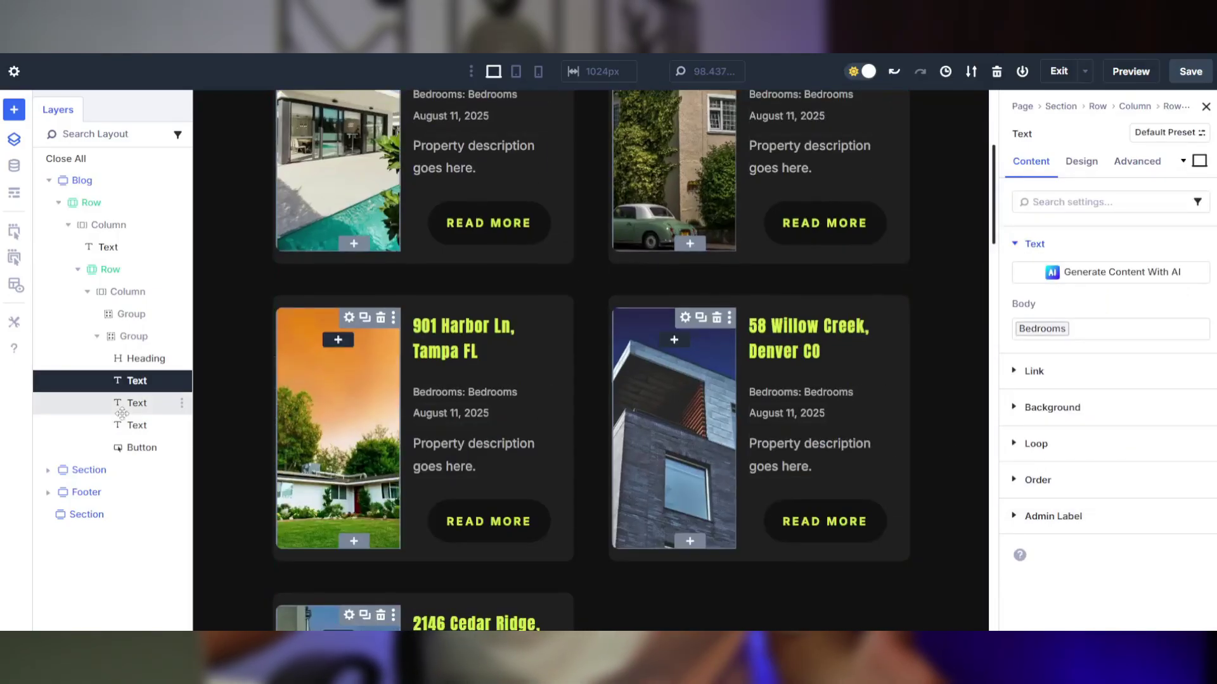
Replace the card's publish date text with the Bathrooms custom field, preceded by "Bathrooms: ".
{"action": "left_click", "coordinate": [391, 423]}
{"action": "scroll", "coordinate": [391, 423], "scroll_direction": "down", "scroll_amount": 1}
{"action": "left_click", "coordinate": [1188, 312]}
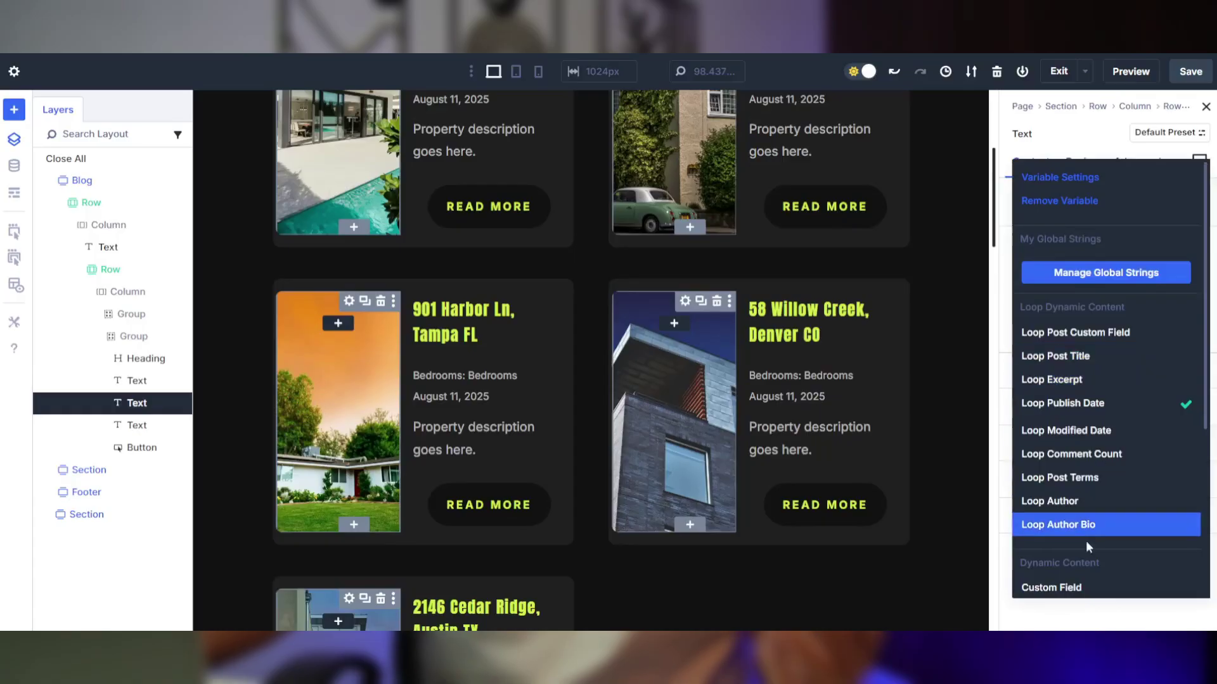
{"action": "left_click", "coordinate": [1065, 587]}
{"action": "left_click", "coordinate": [1110, 334]}
{"action": "left_click", "coordinate": [1073, 253]}
{"action": "left_click", "coordinate": [1067, 225]}
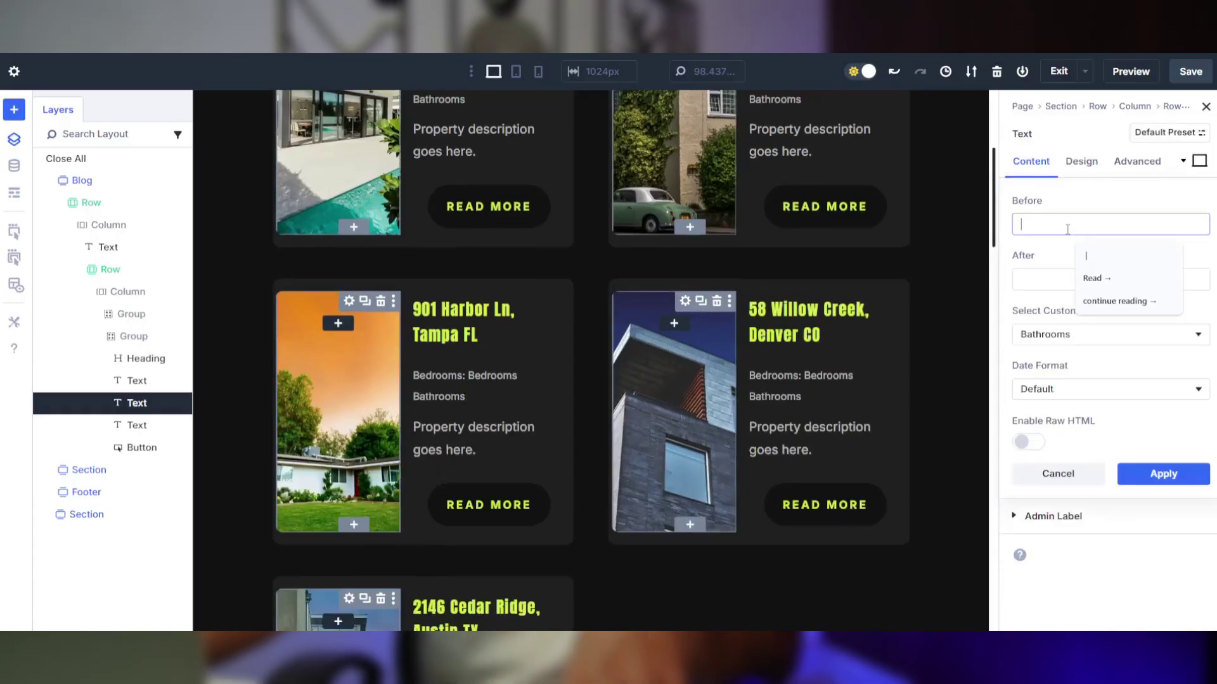
{"action": "type", "text": "Bathrooms:"}
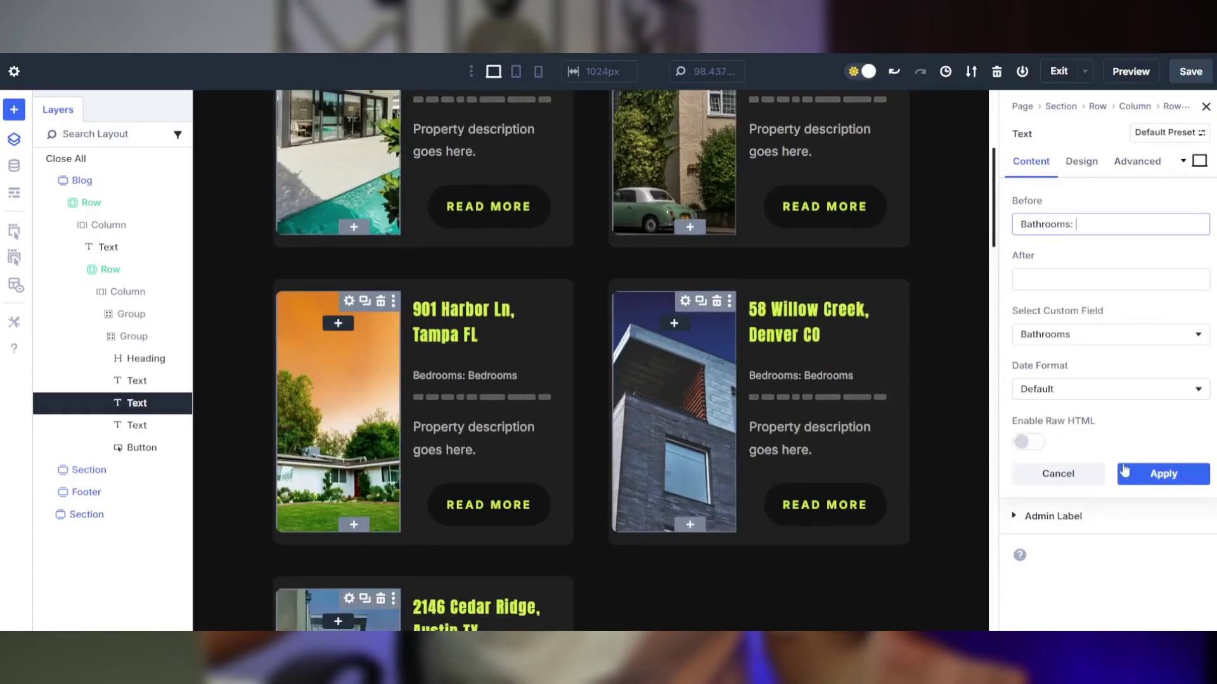
{"action": "left_click", "coordinate": [1141, 474]}
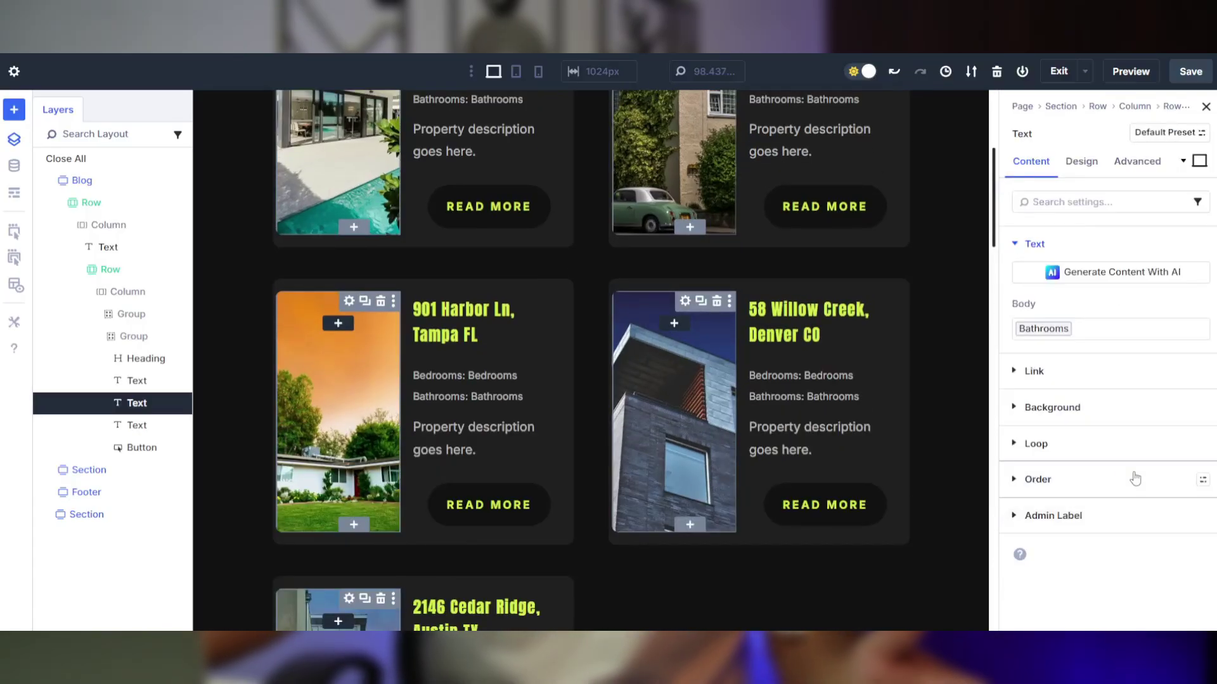
Change the card button's text to "View".
{"action": "left_click", "coordinate": [140, 448]}
{"action": "triple_click", "coordinate": [1092, 329]}
{"action": "type", "text": "View"}
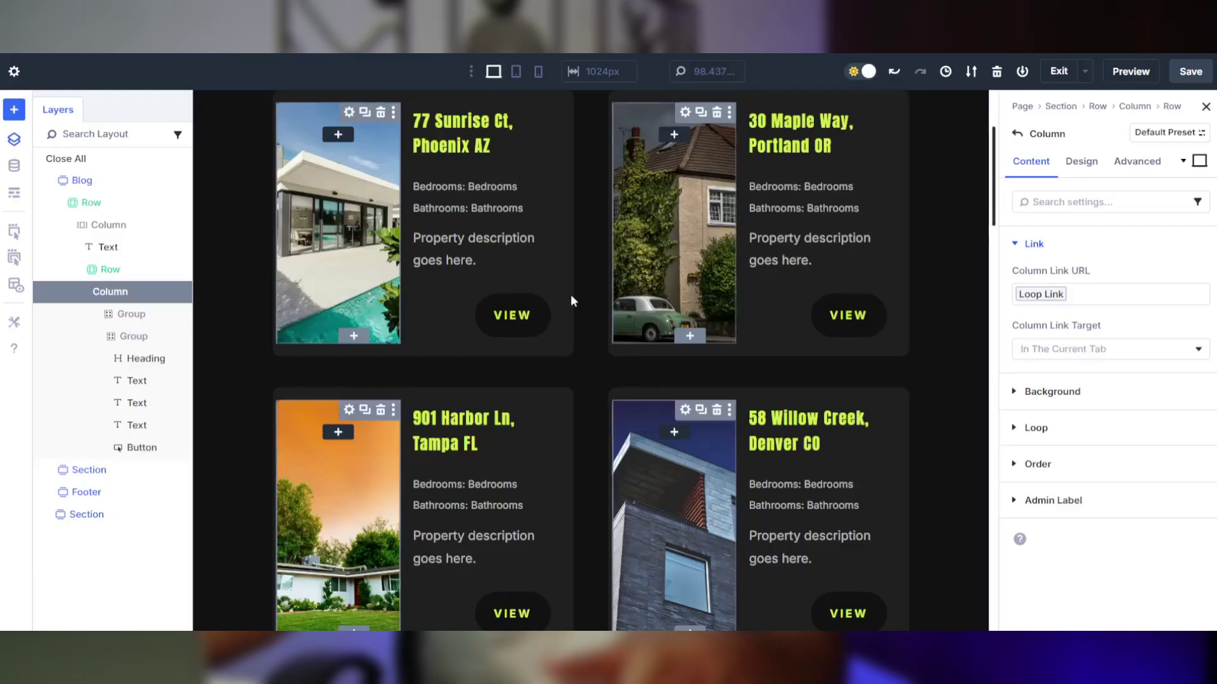
Set the nested row's horizontal and vertical gaps to clamp(1.875rem, 1.0625rem + 1.60vw, 2.25rem).
{"action": "left_click", "coordinate": [111, 269]}
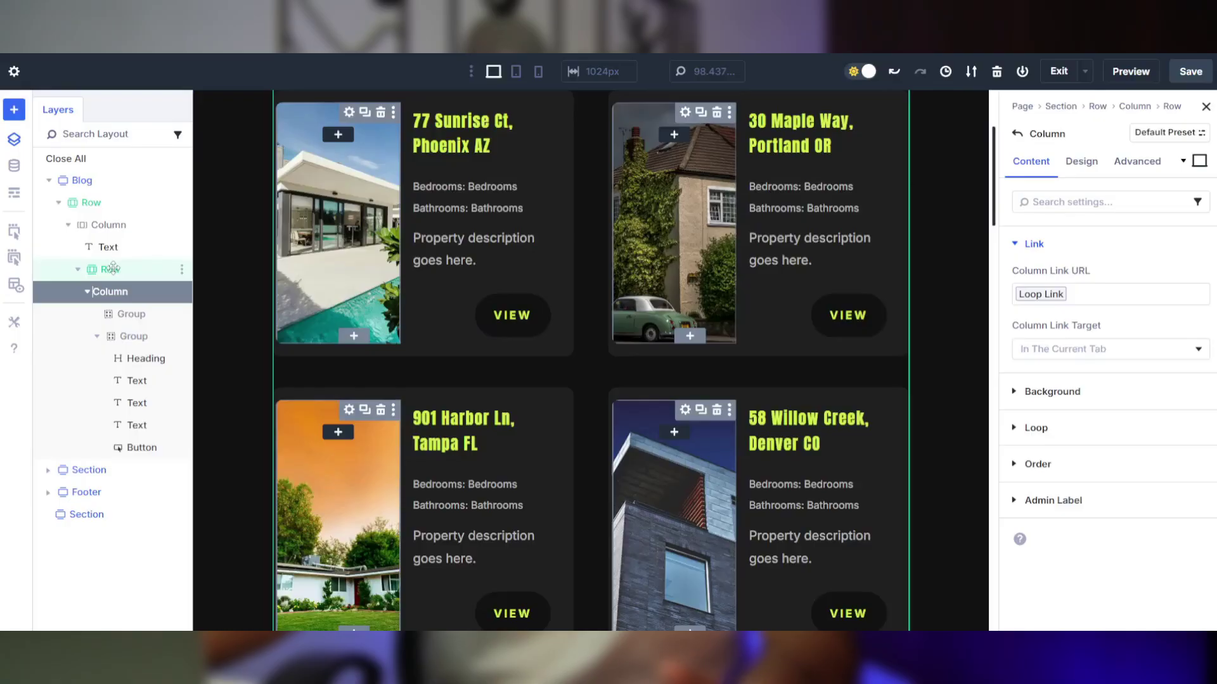
{"action": "left_click", "coordinate": [1081, 166]}
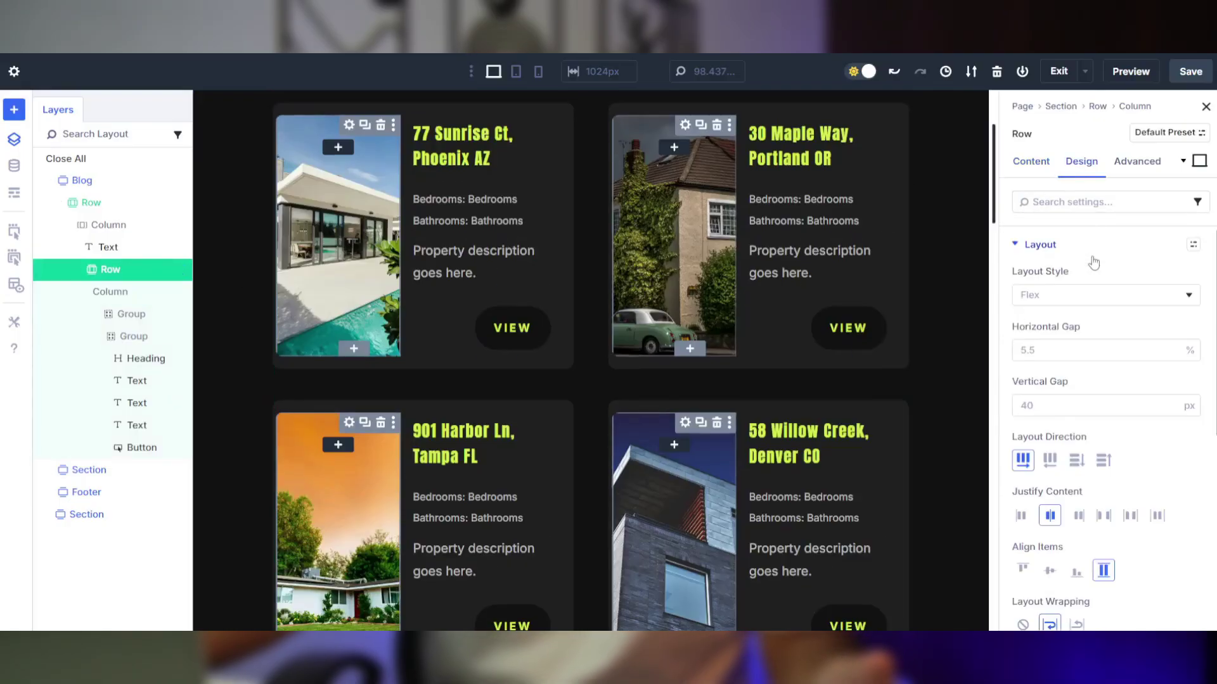
{"action": "left_click", "coordinate": [1102, 350]}
{"action": "type", "text": "clamp(1.875rem, 1.0625rem + 1.60vw, 2.5rem)"}
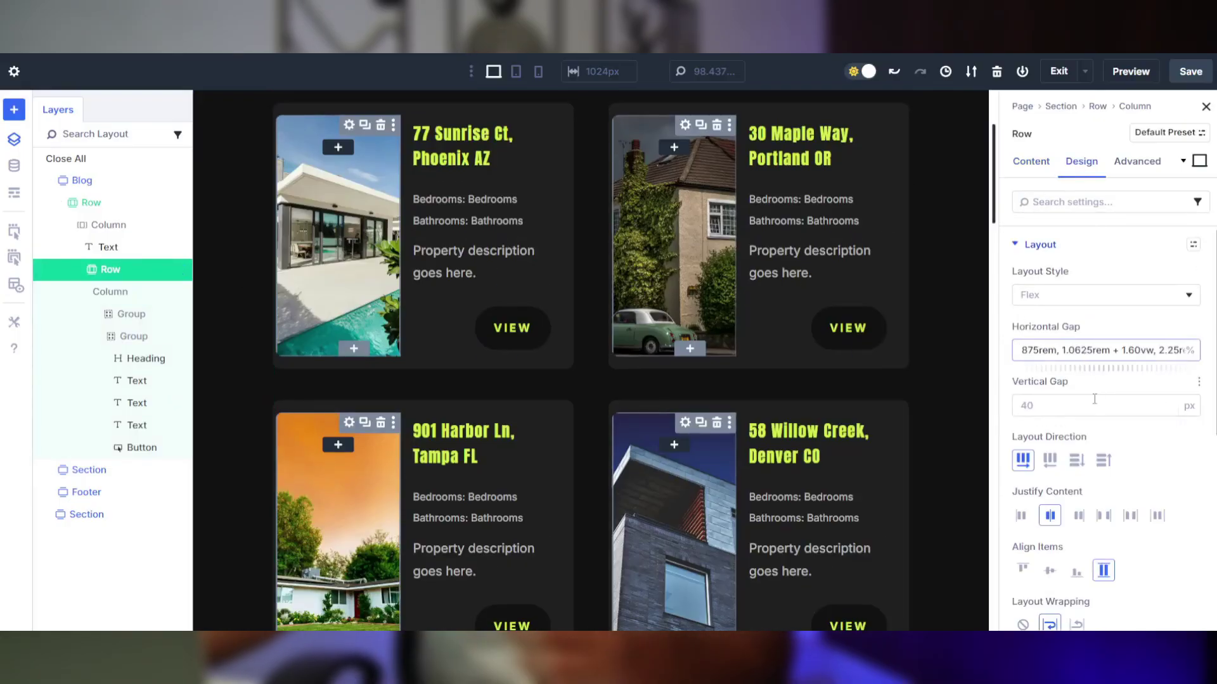
{"action": "left_click", "coordinate": [1094, 404]}
{"action": "key", "text": "Return"}
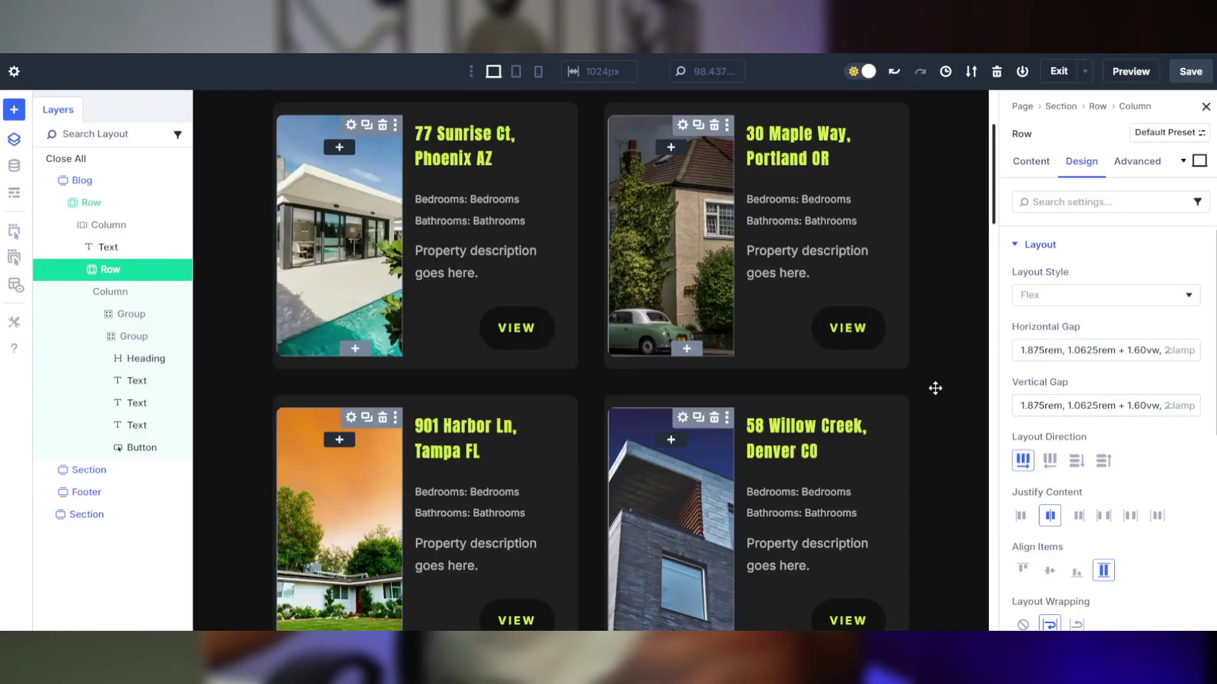
Set the looped card column's width class to 100% so each listing fills a whole row.
{"action": "left_click", "coordinate": [709, 383]}
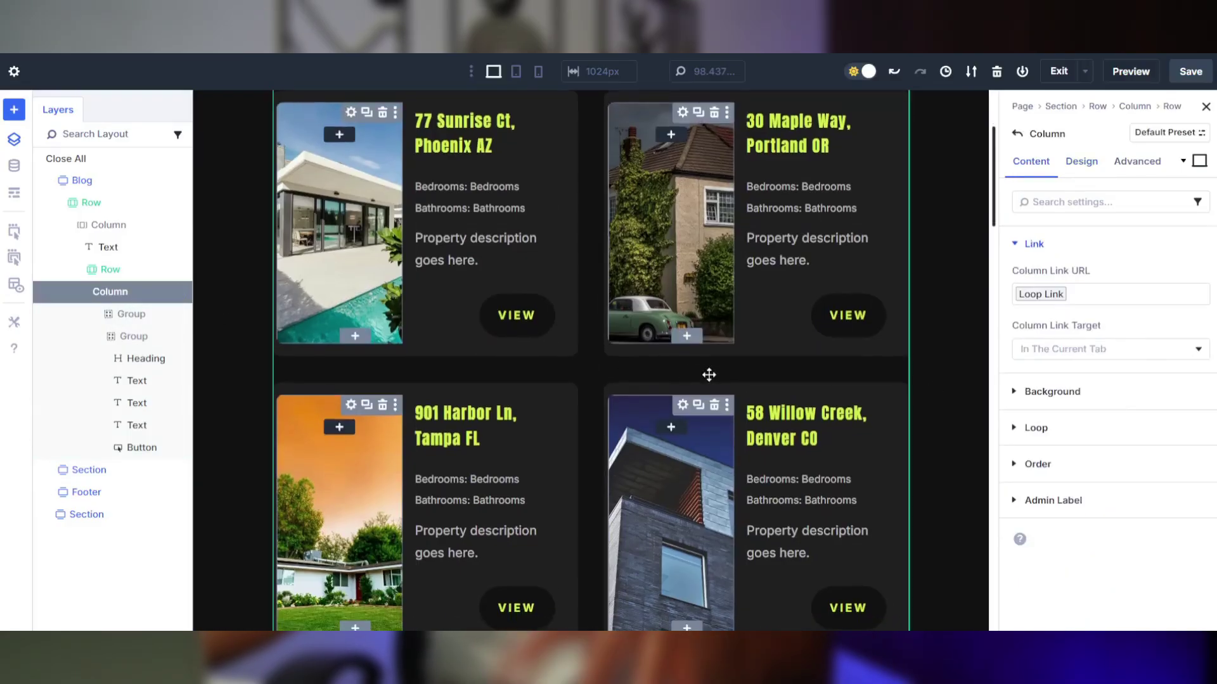
{"action": "left_click", "coordinate": [1082, 161]}
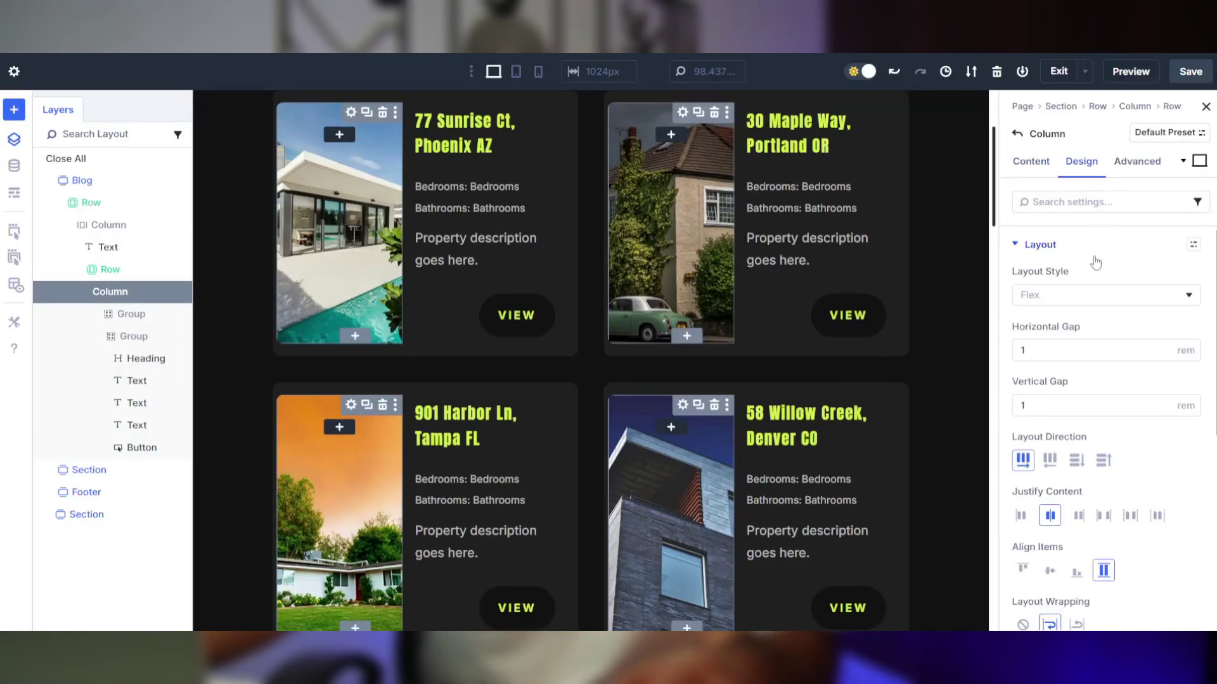
{"action": "left_click", "coordinate": [1095, 263]}
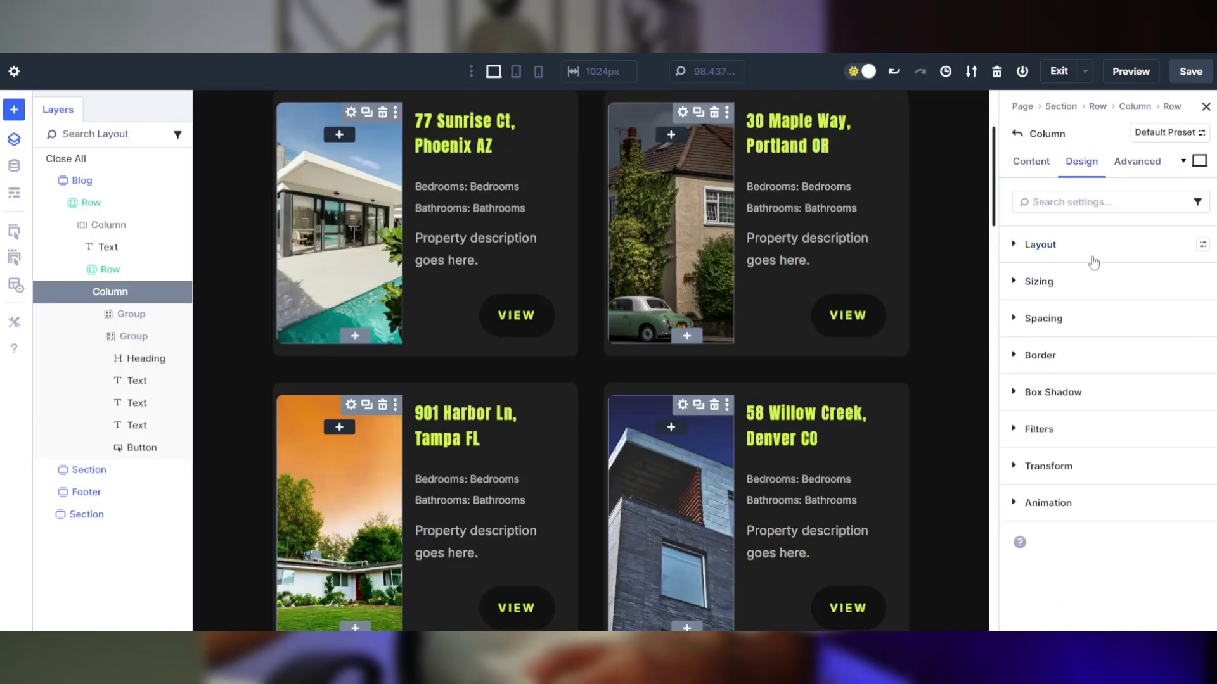
{"action": "left_click", "coordinate": [1092, 277]}
{"action": "left_click", "coordinate": [1087, 334]}
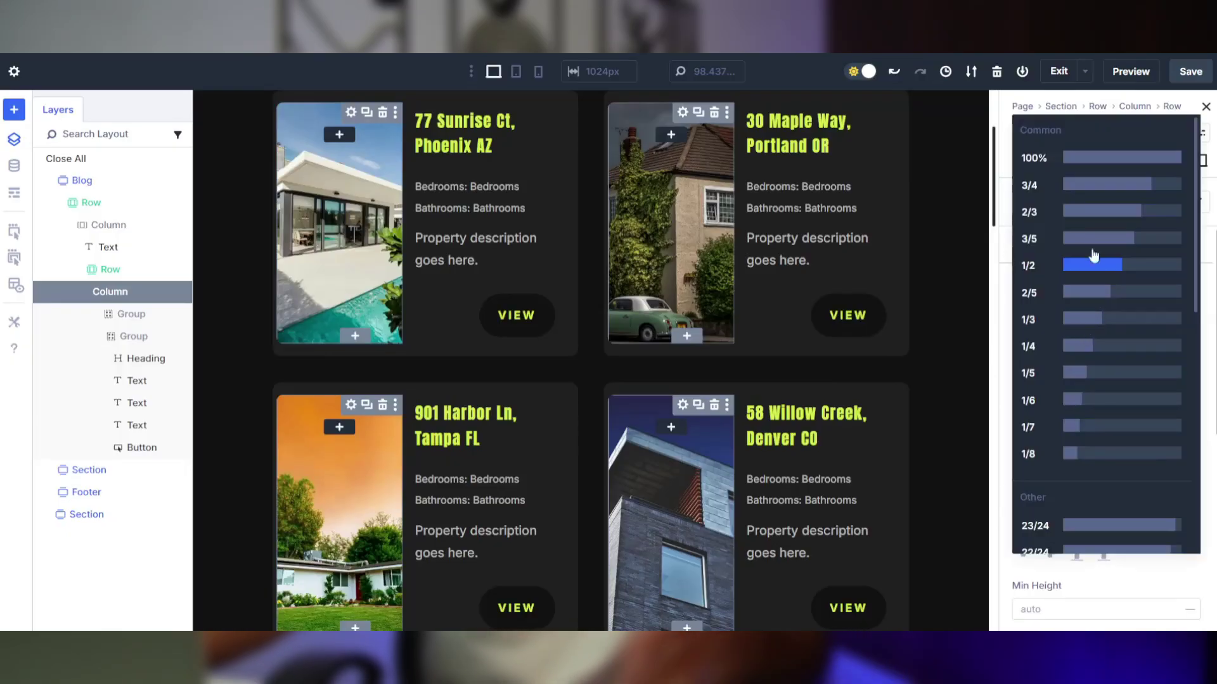
{"action": "left_click", "coordinate": [1097, 158]}
{"action": "scroll", "coordinate": [902, 288], "scroll_direction": "up", "scroll_amount": 1}
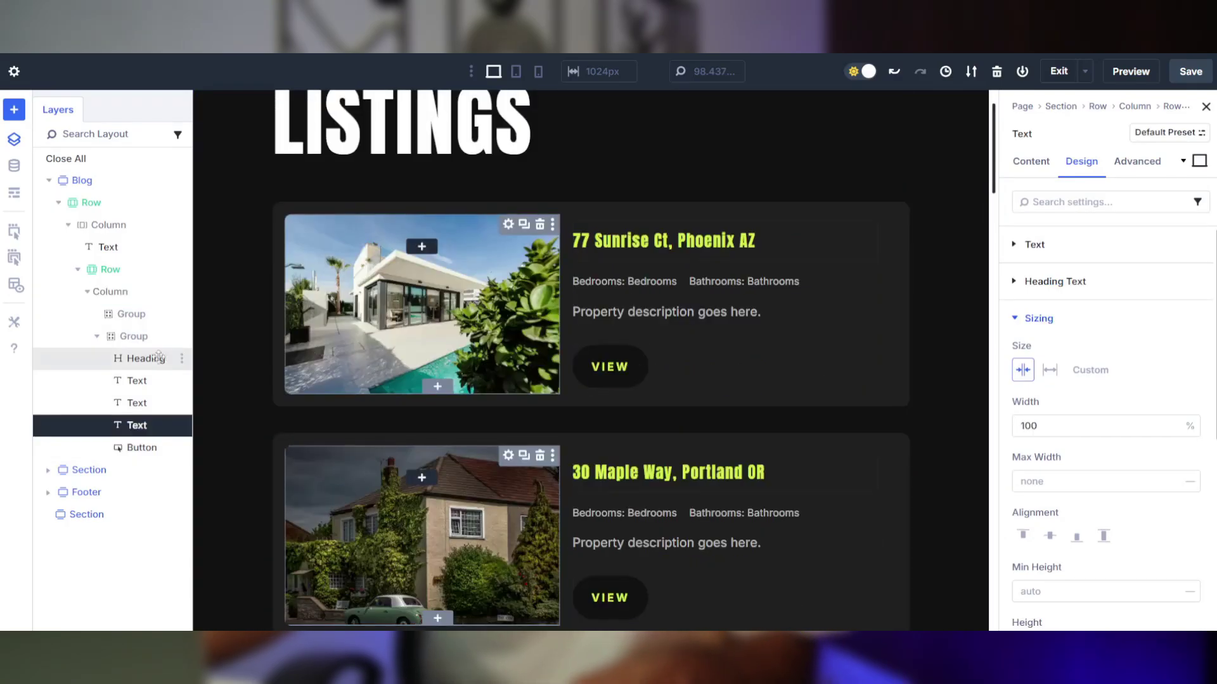
Move the card heading into the image group and center its heading text.
{"action": "left_click_drag", "start_coordinate": [146, 359], "coordinate": [163, 321]}
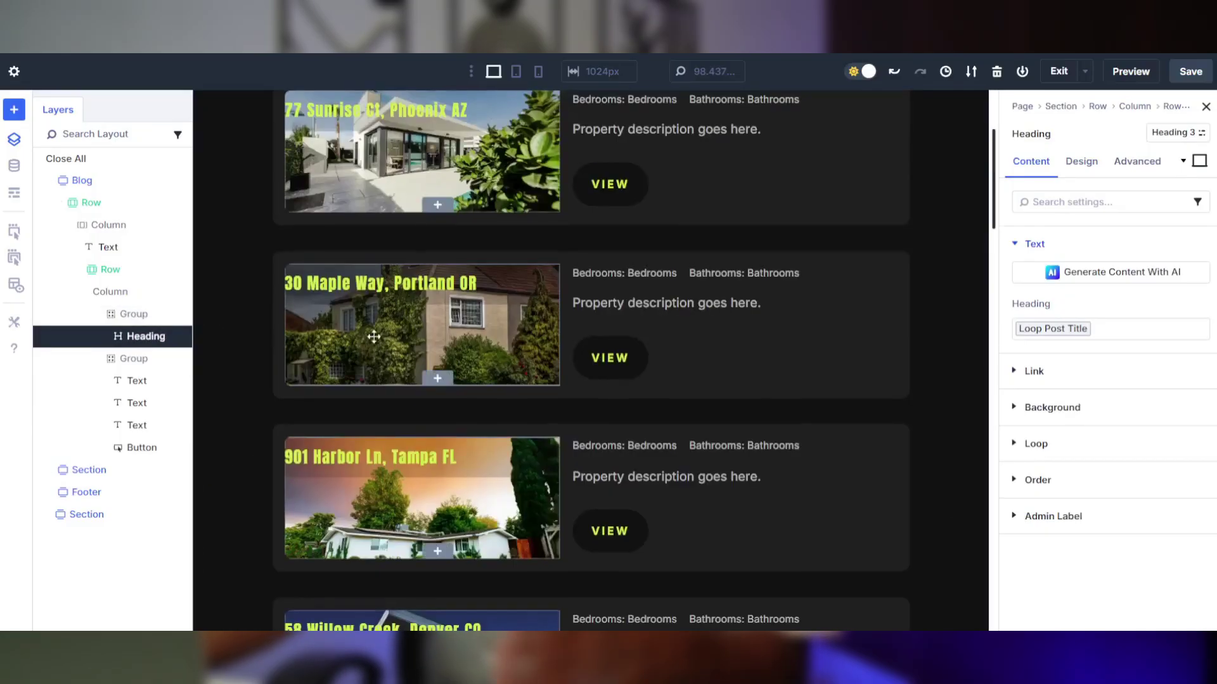
{"action": "scroll", "coordinate": [372, 342], "scroll_direction": "up", "scroll_amount": 2}
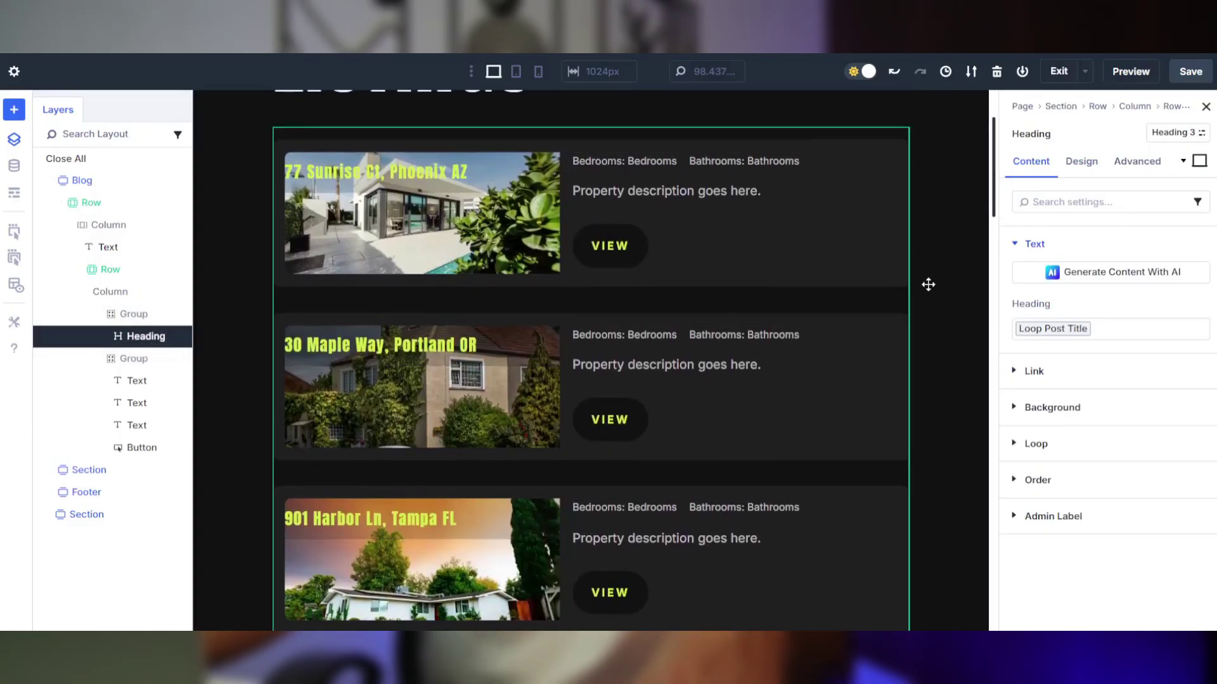
{"action": "left_click", "coordinate": [1081, 161]}
{"action": "left_click", "coordinate": [1063, 285]}
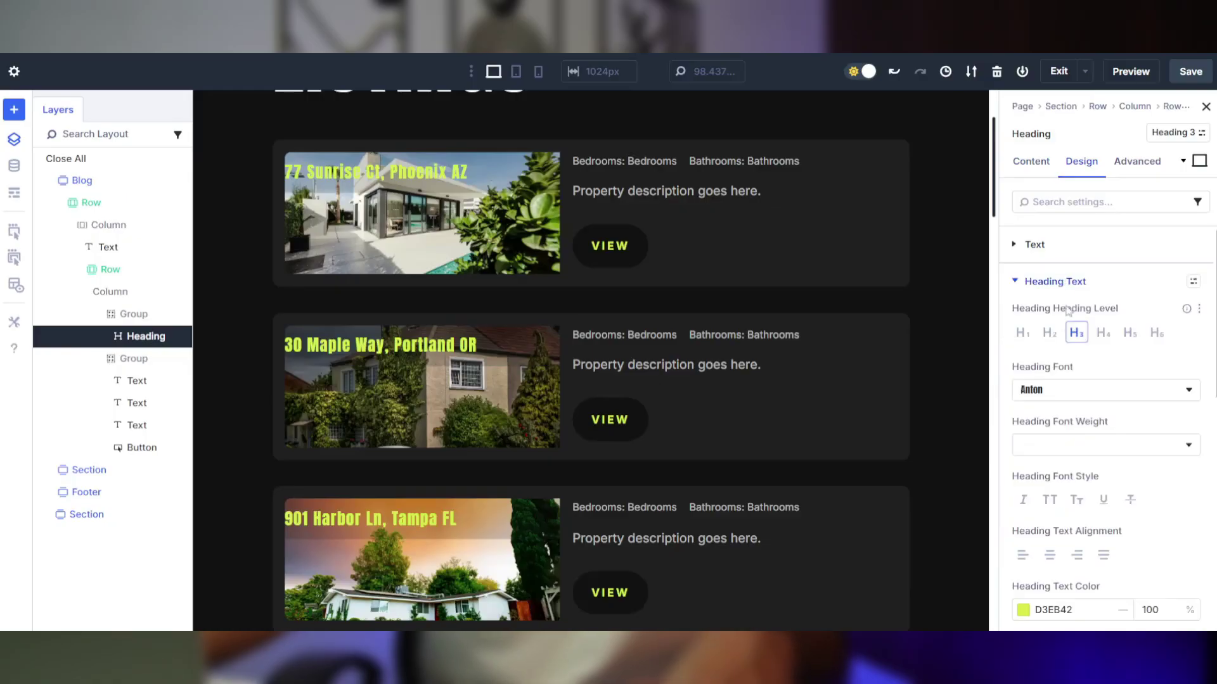
{"action": "left_click", "coordinate": [1050, 557]}
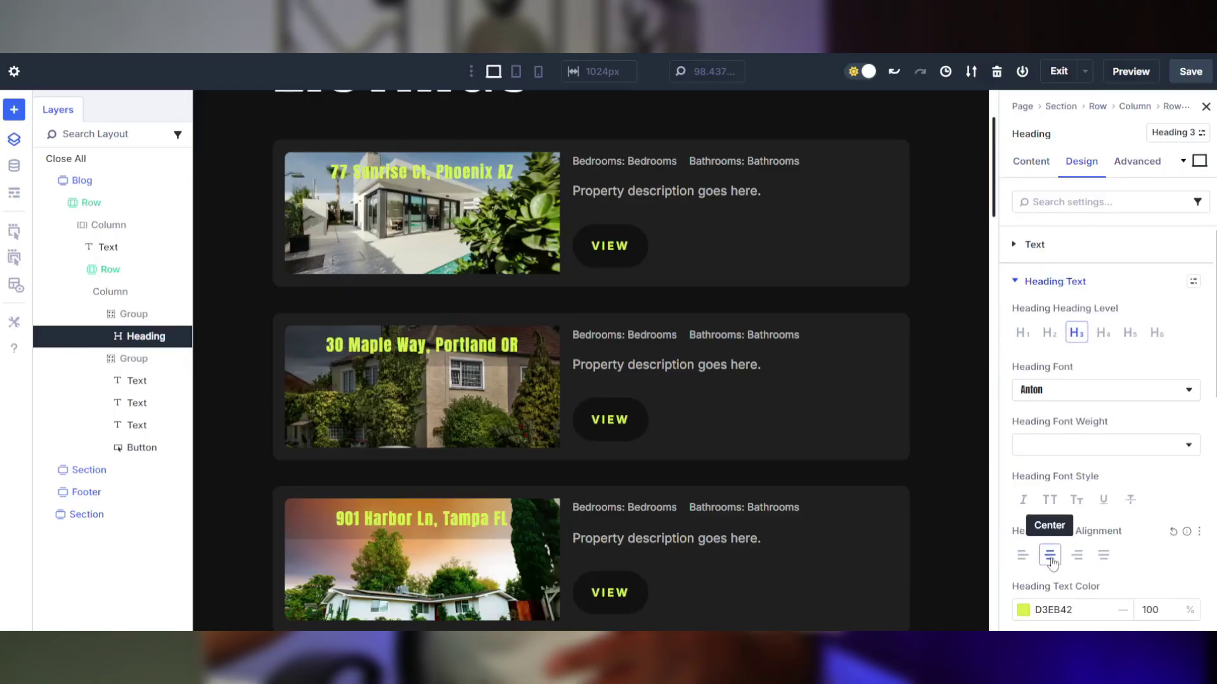